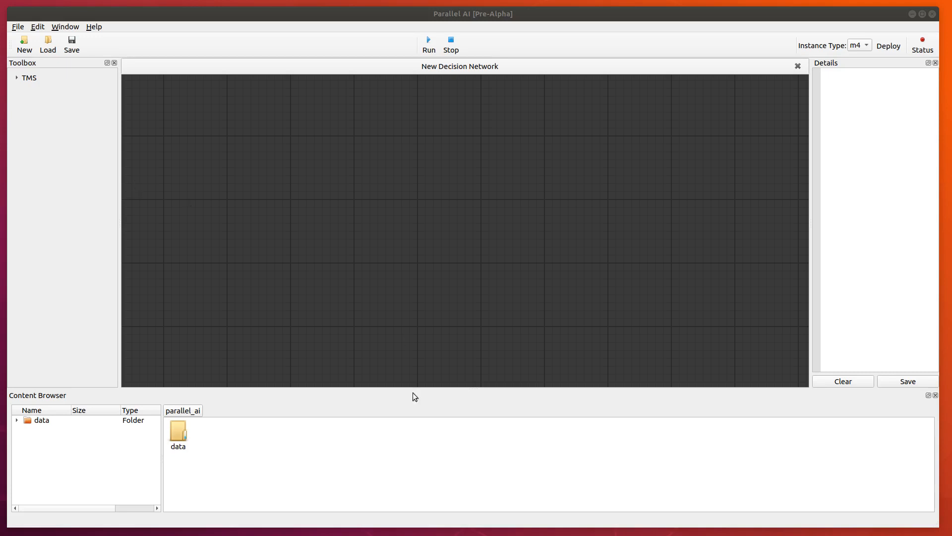
# Create a BehaviorTree asset and a BlackBoard asset in the parallel_ai content folder.
pyautogui.rightClick(248, 427)
pyautogui.moveTo(267, 477)
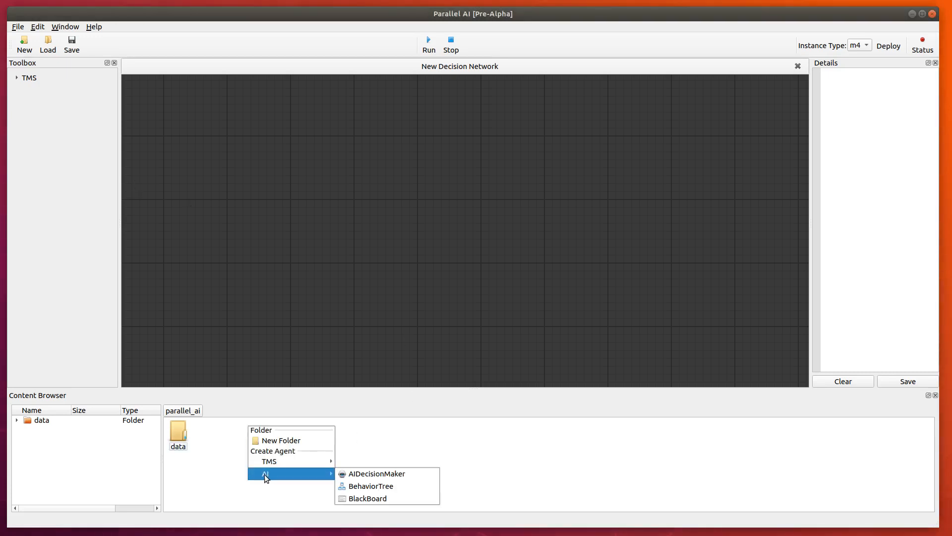
pyautogui.click(361, 486)
pyautogui.rightClick(244, 436)
pyautogui.moveTo(264, 481)
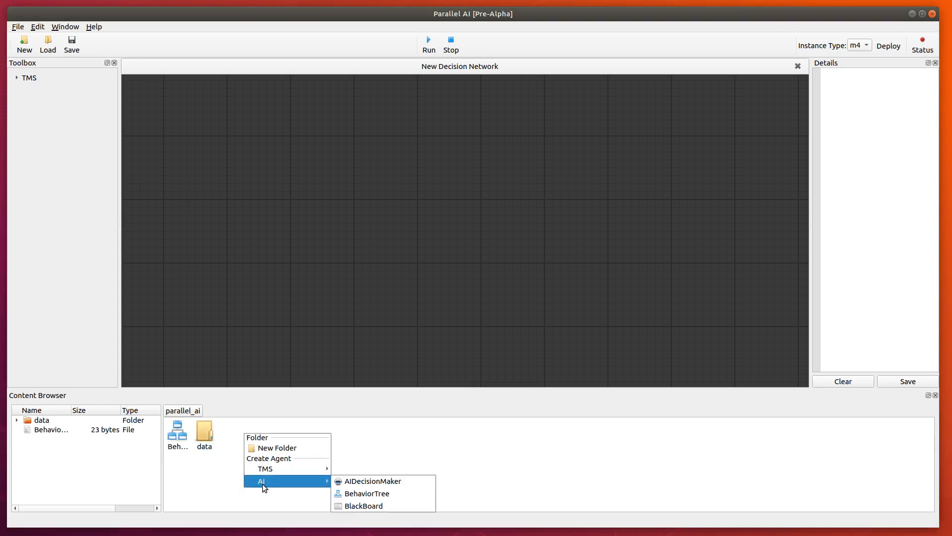
pyautogui.click(379, 506)
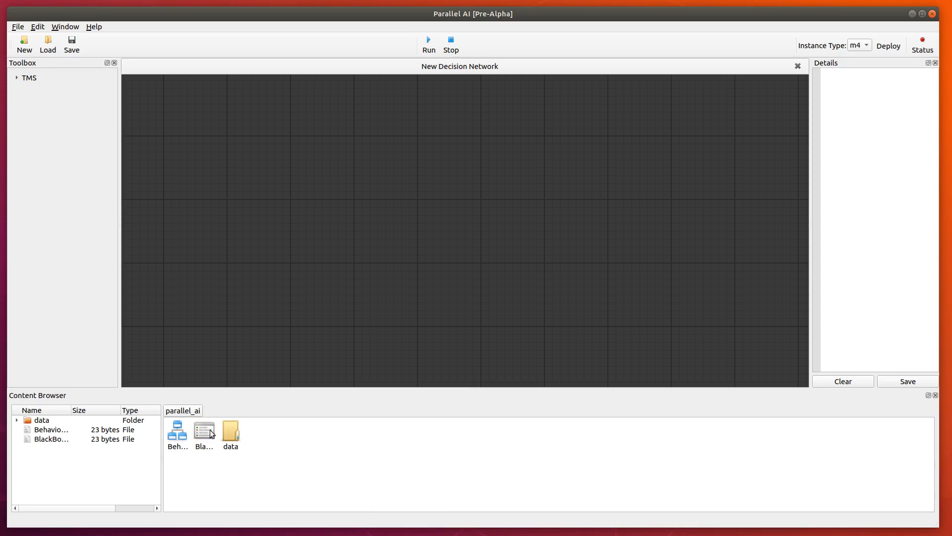
# Open the new BehaviorTree asset in its editor.
pyautogui.doubleClick(185, 437)
pyautogui.moveTo(479, 36); pyautogui.dragTo(498, 36)
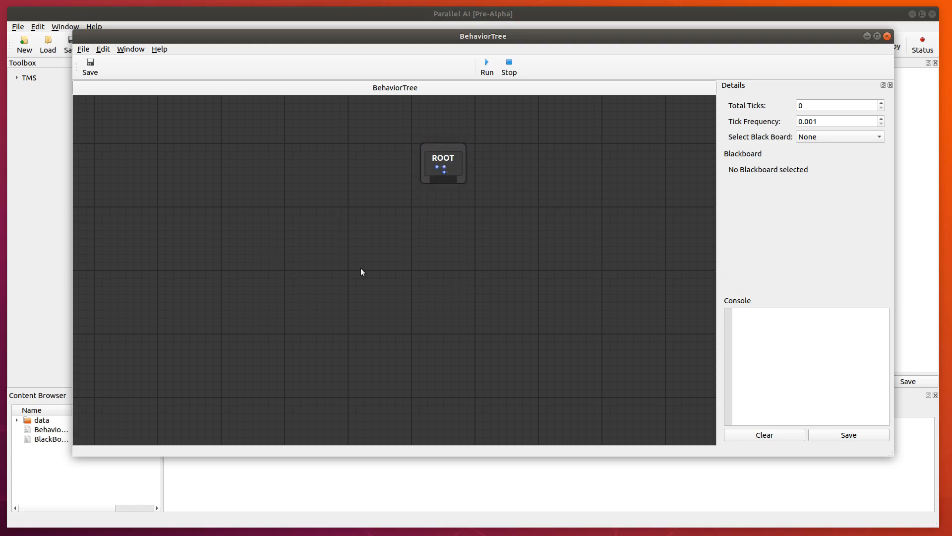
pyautogui.rightClick(439, 233)
pyautogui.click(425, 243)
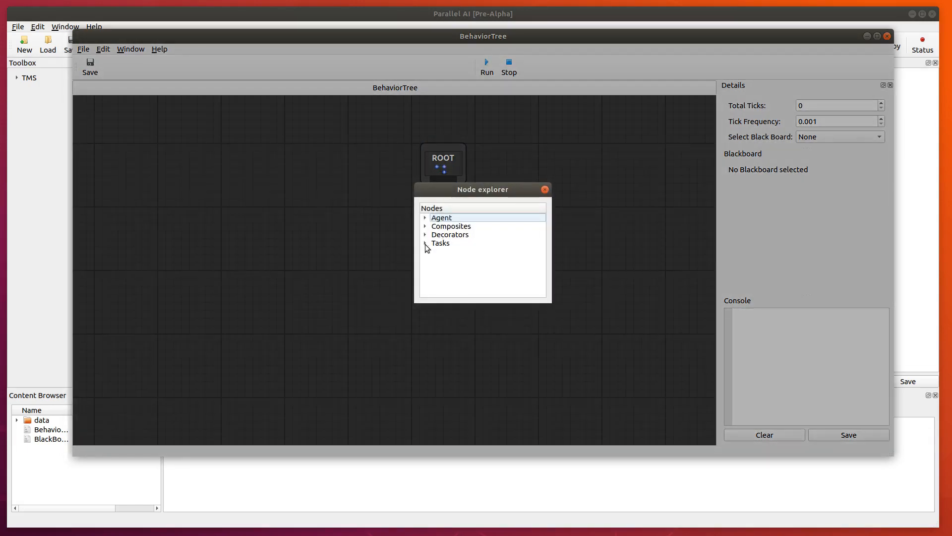
pyautogui.click(427, 243)
pyautogui.moveTo(520, 192); pyautogui.dragTo(493, 227)
pyautogui.click(525, 215)
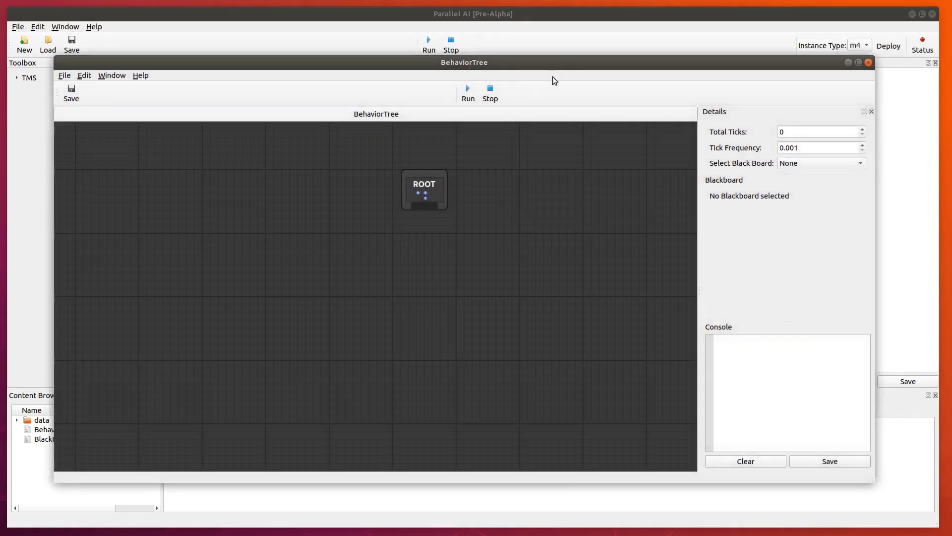
# Reposition the BehaviorTree editor window and enlarge it to cover most of the main window.
pyautogui.moveTo(560, 62); pyautogui.dragTo(564, 46)
pyautogui.click(425, 175)
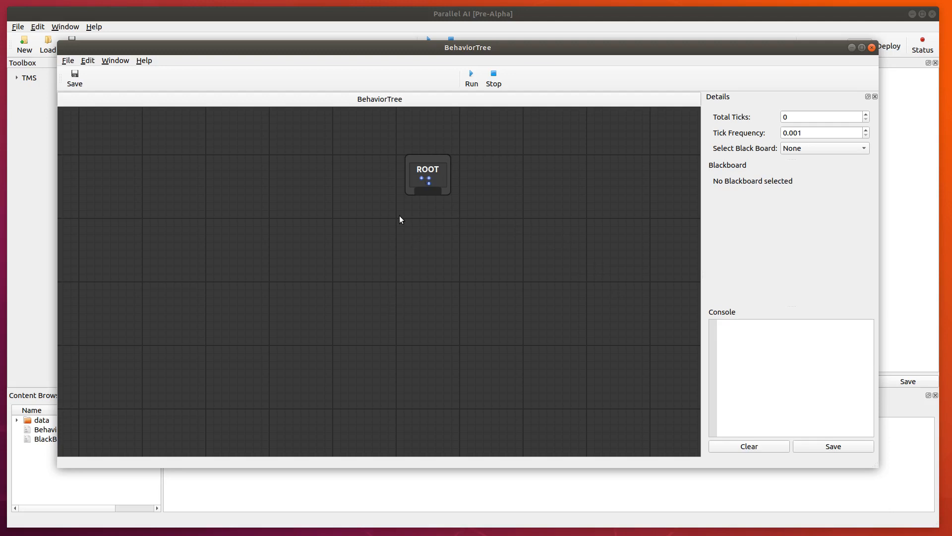
pyautogui.moveTo(478, 50); pyautogui.dragTo(444, 26)
pyautogui.moveTo(873, 478); pyautogui.dragTo(926, 518)
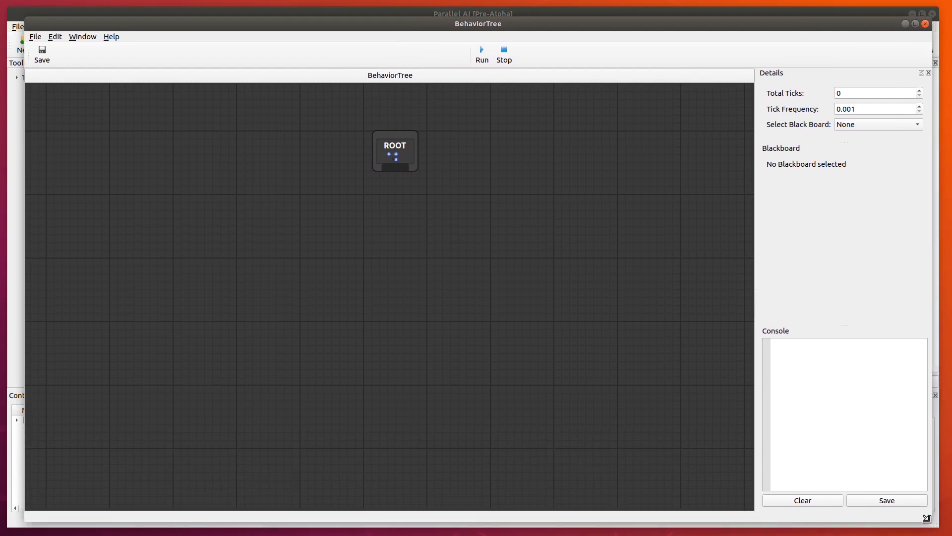
# Add a Log task directly below the ROOT node and connect ROOT to it.
pyautogui.rightClick(389, 228)
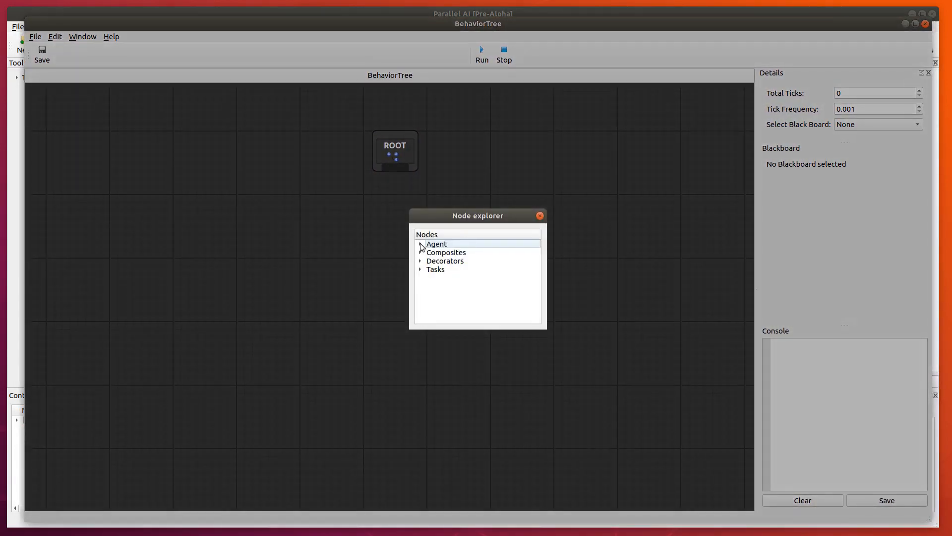
pyautogui.click(420, 269)
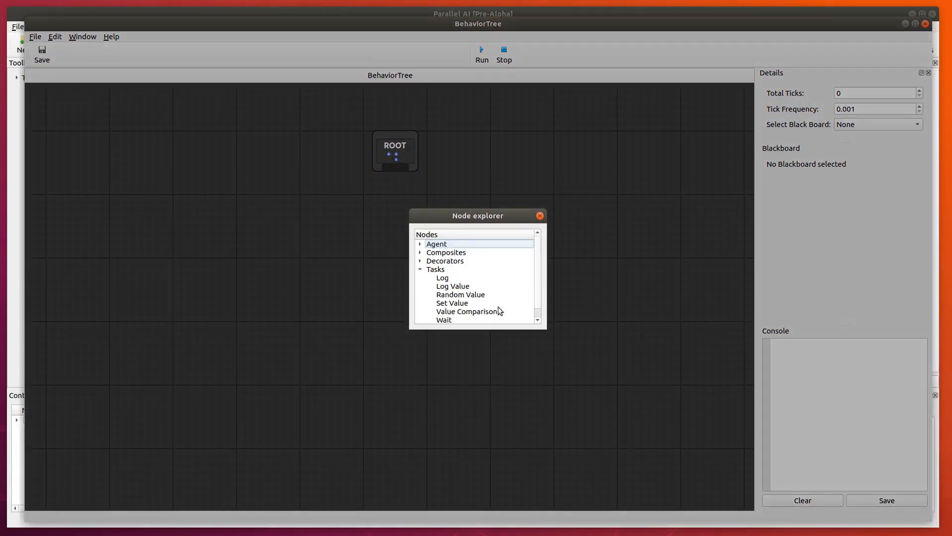
pyautogui.scroll(-1, 499, 311)
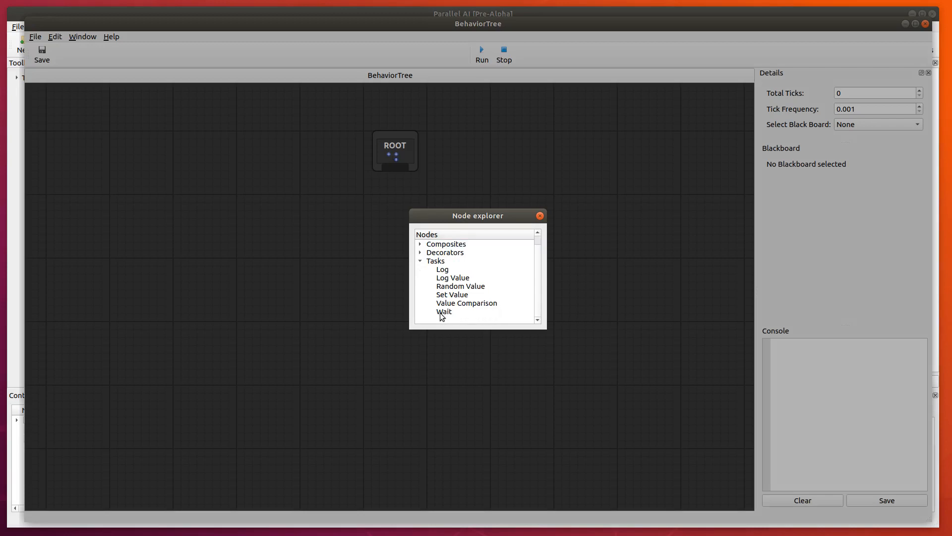
pyautogui.doubleClick(442, 272)
pyautogui.moveTo(413, 251); pyautogui.dragTo(398, 238)
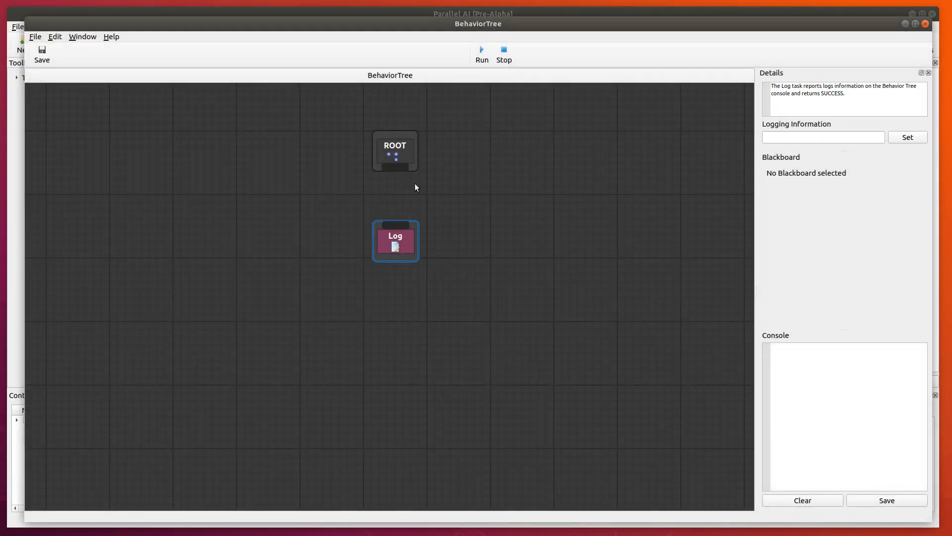
pyautogui.moveTo(398, 167); pyautogui.dragTo(405, 248)
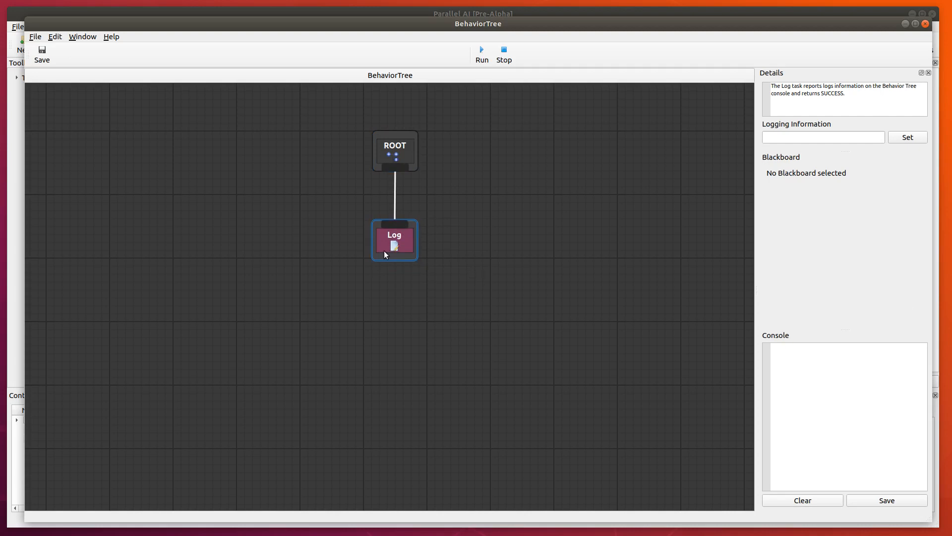
# Set the Log task's logging information to "this is a log".
pyautogui.click(785, 139)
pyautogui.write('this is a log')
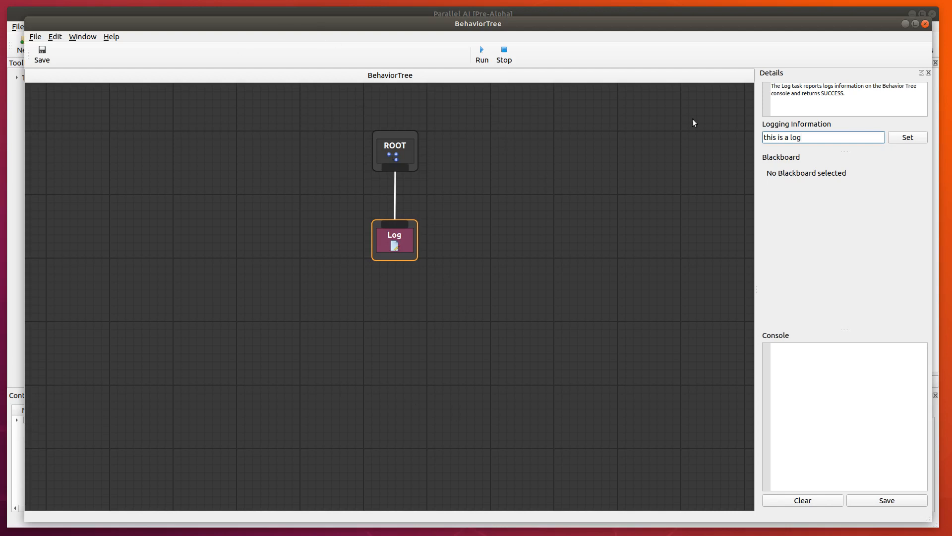
pyautogui.moveTo(374, 28); pyautogui.dragTo(368, 125)
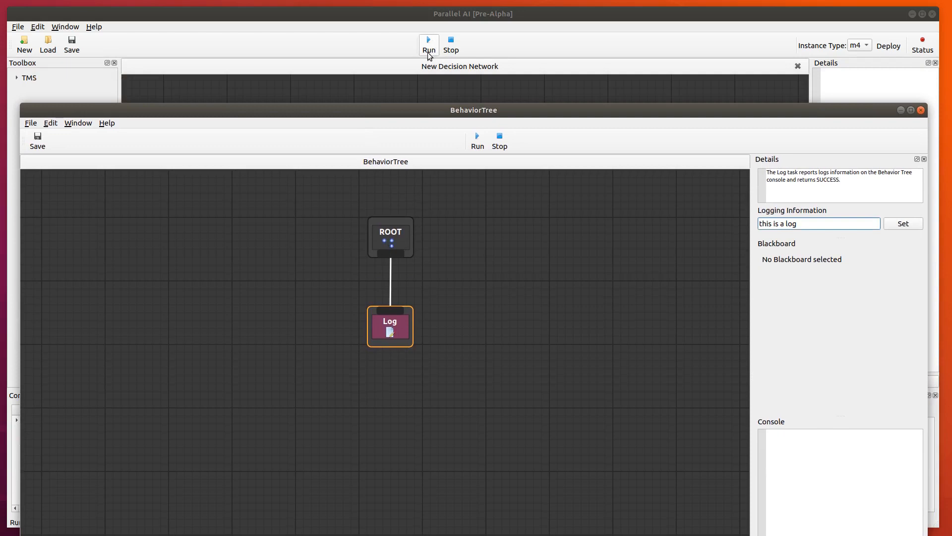
pyautogui.moveTo(392, 91); pyautogui.dragTo(376, 226)
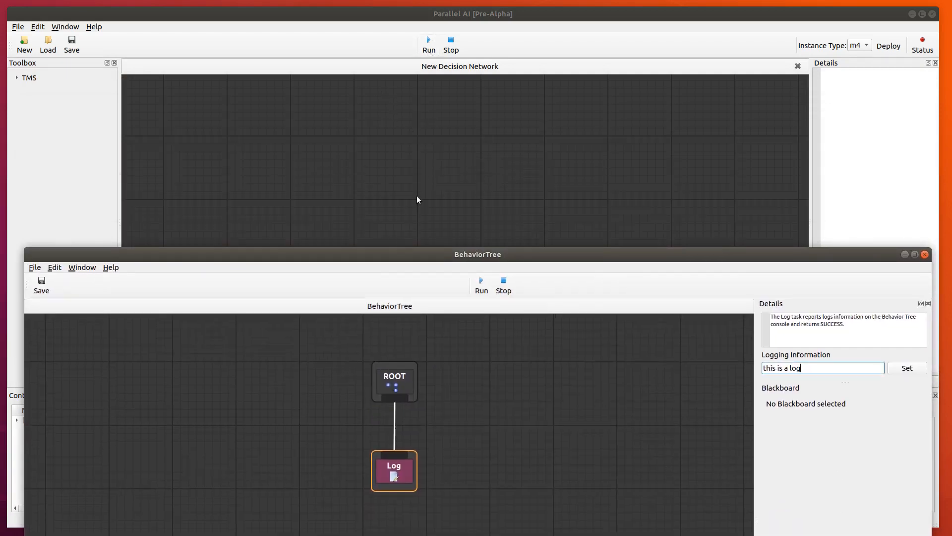
pyautogui.moveTo(397, 256); pyautogui.dragTo(376, 17)
pyautogui.click(900, 132)
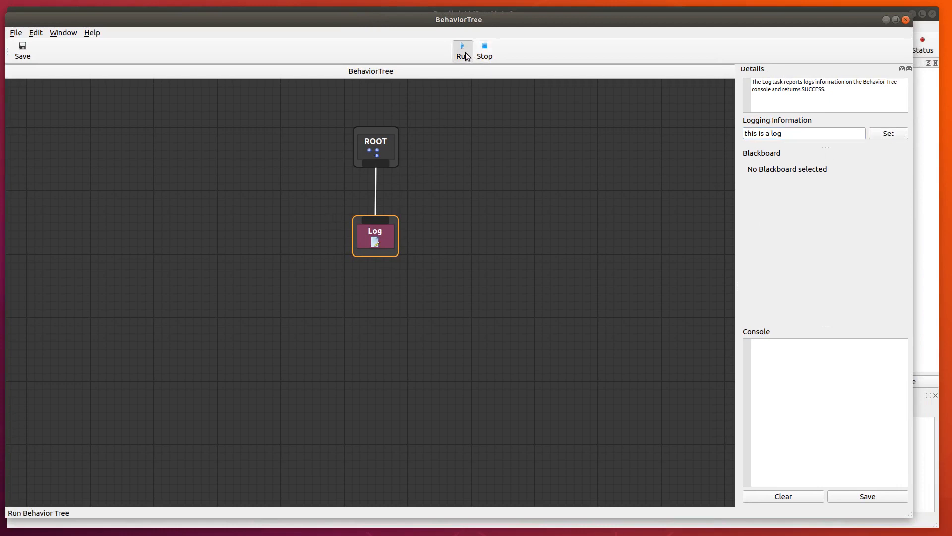
# Run the behavior tree and check the console output.
pyautogui.click(466, 52)
pyautogui.moveTo(788, 342); pyautogui.dragTo(713, 342)
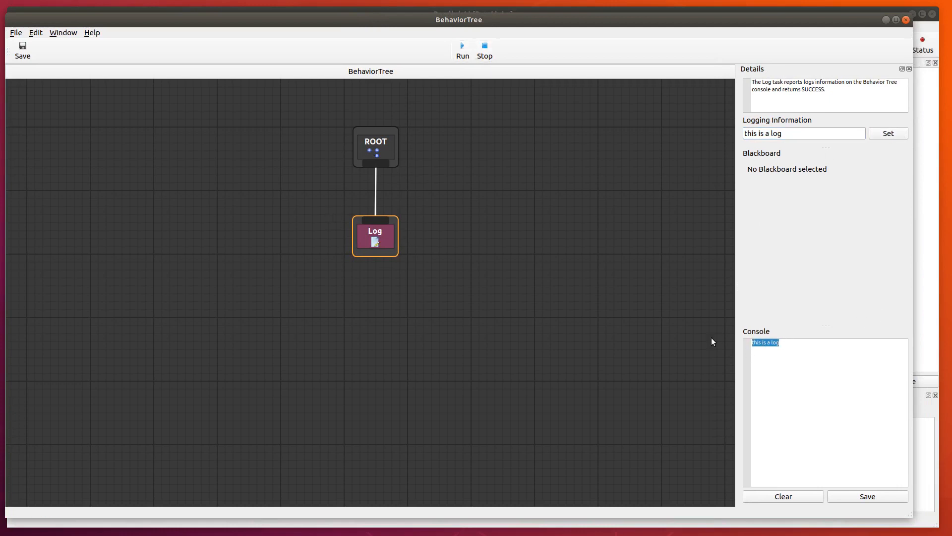
pyautogui.click(875, 382)
# Replace the Log node with a Sequence composite connected below ROOT.
pyautogui.moveTo(392, 244); pyautogui.dragTo(387, 279)
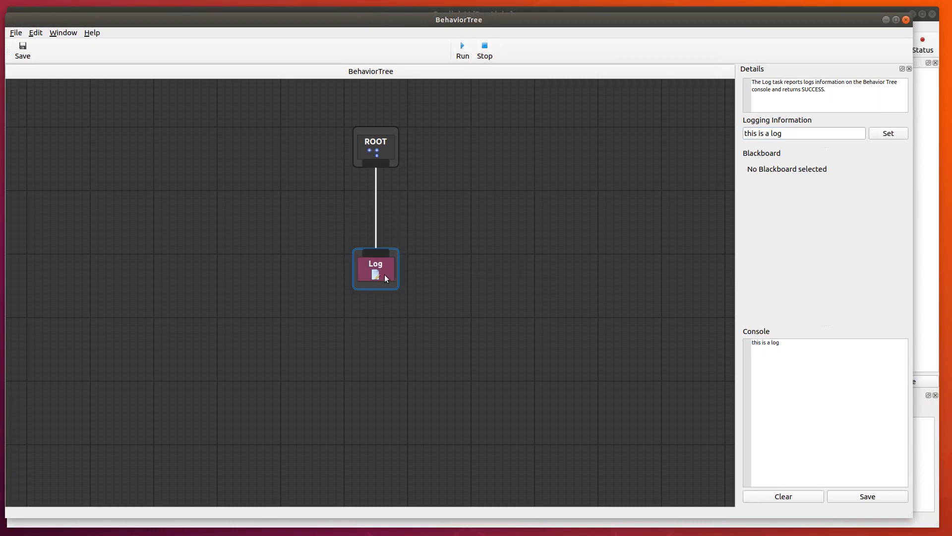
pyautogui.press('Delete')
pyautogui.rightClick(382, 200)
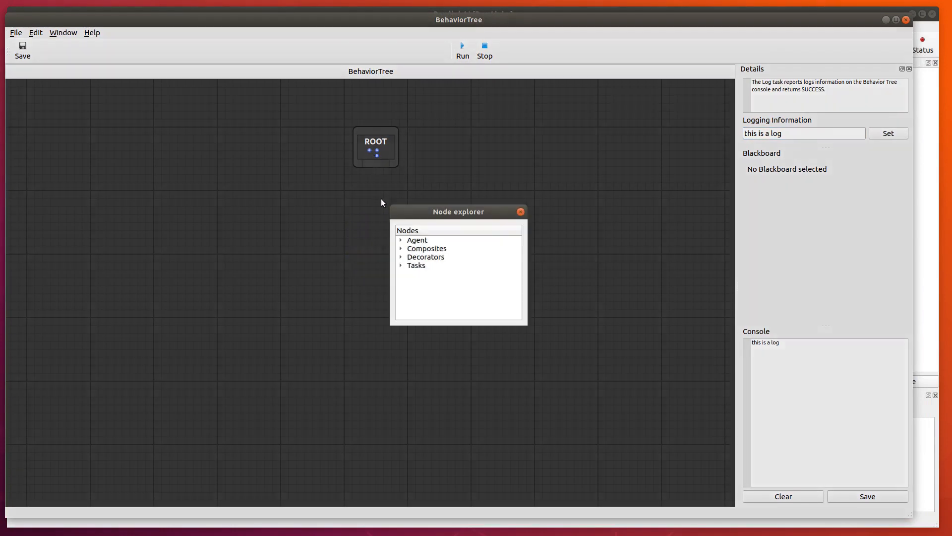
pyautogui.click(400, 248)
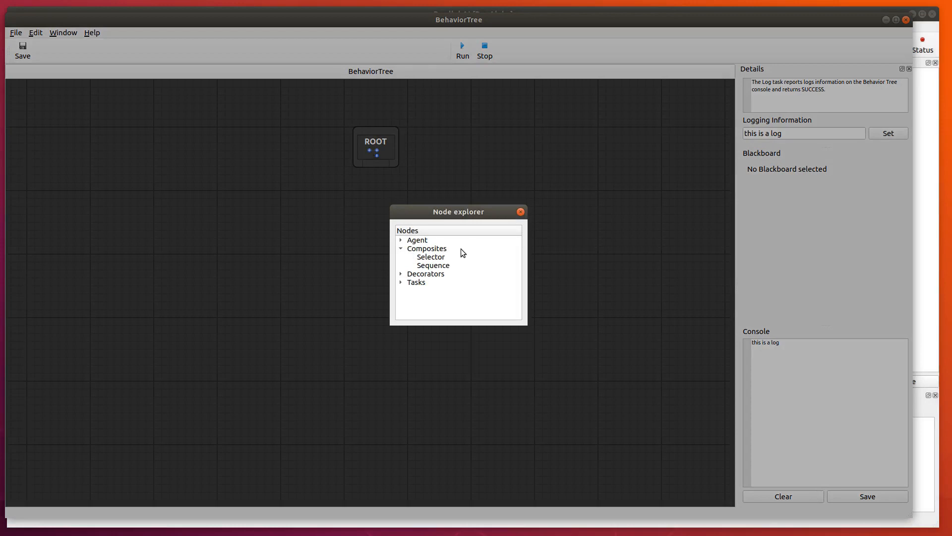
pyautogui.doubleClick(439, 266)
pyautogui.moveTo(423, 222); pyautogui.dragTo(392, 225)
pyautogui.click(383, 156)
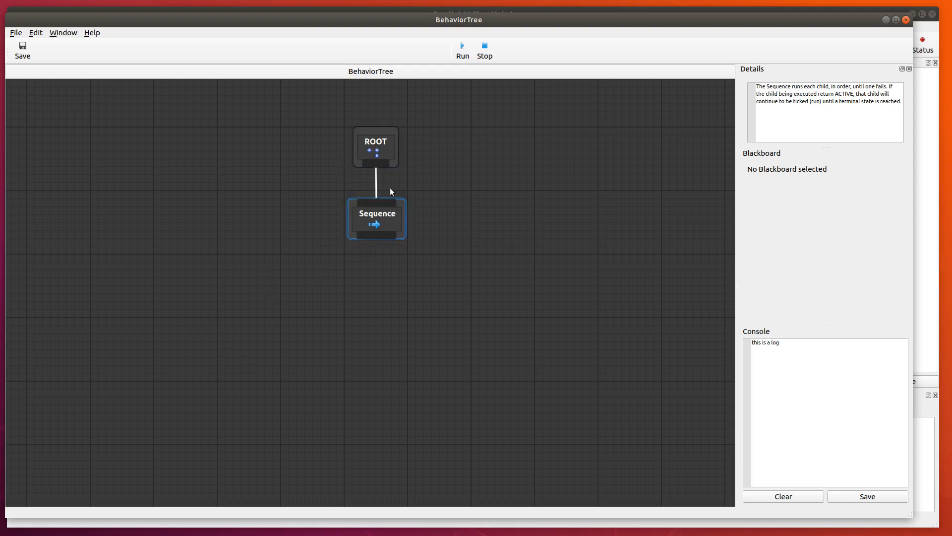
pyautogui.click(394, 159)
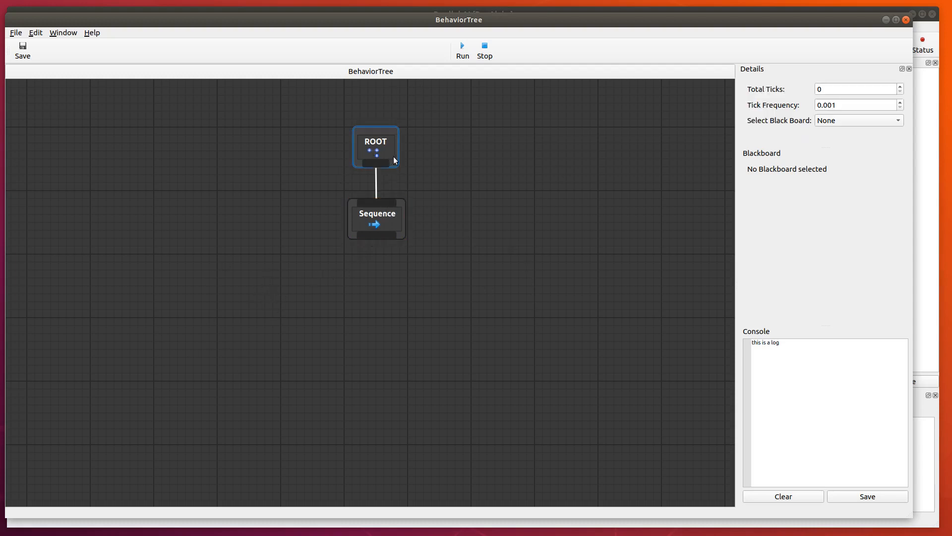
pyautogui.click(395, 222)
# Add two Log tasks side by side below the Sequence node and connect the Sequence to both.
pyautogui.rightClick(302, 292)
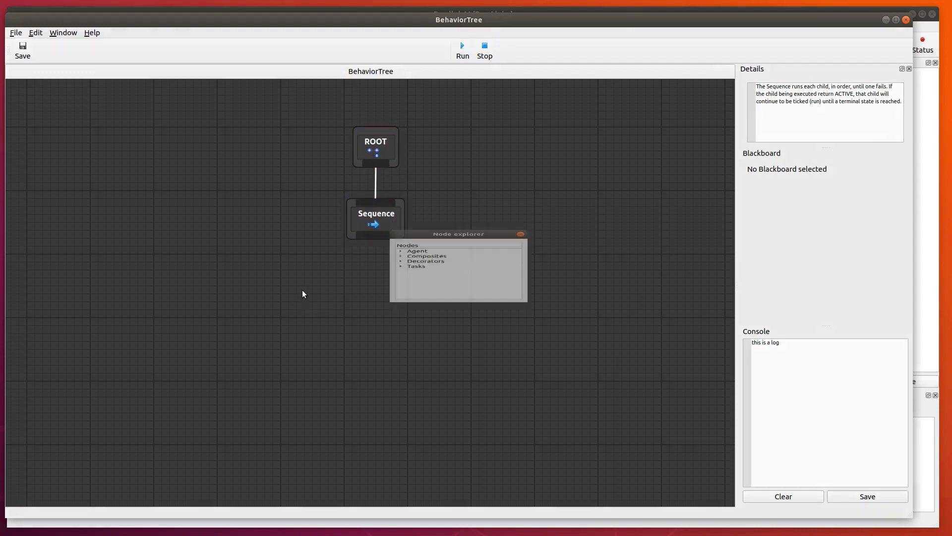
pyautogui.click(401, 266)
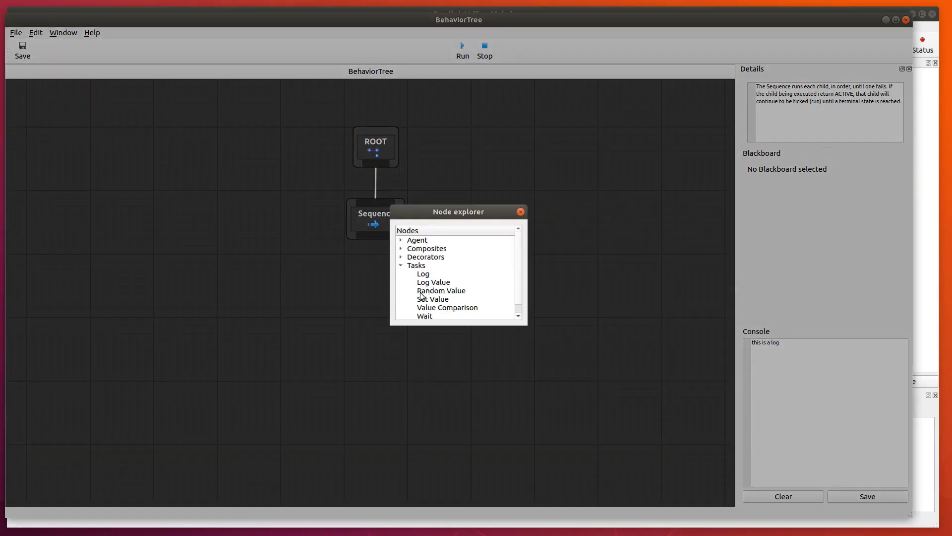
pyautogui.doubleClick(423, 274)
pyautogui.moveTo(376, 237); pyautogui.dragTo(339, 296)
pyautogui.rightClick(417, 308)
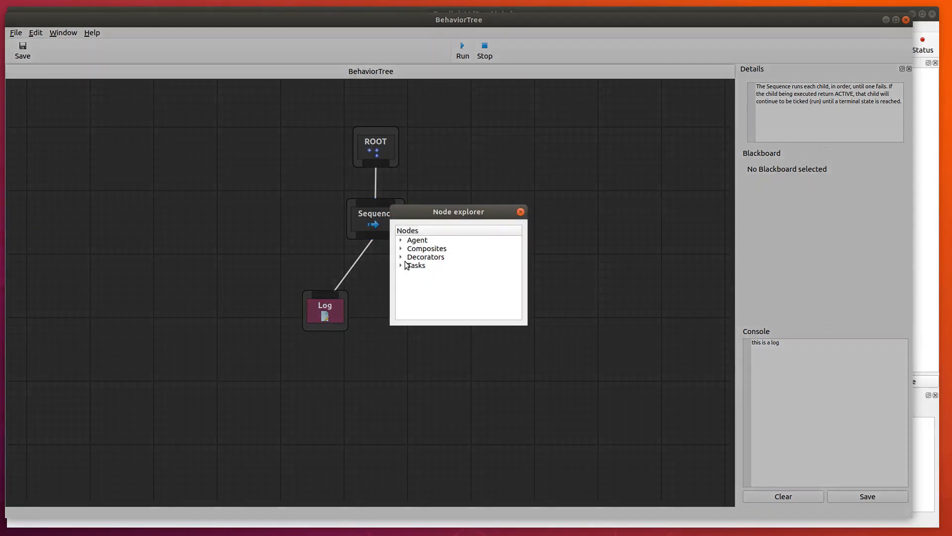
pyautogui.click(401, 265)
pyautogui.doubleClick(423, 274)
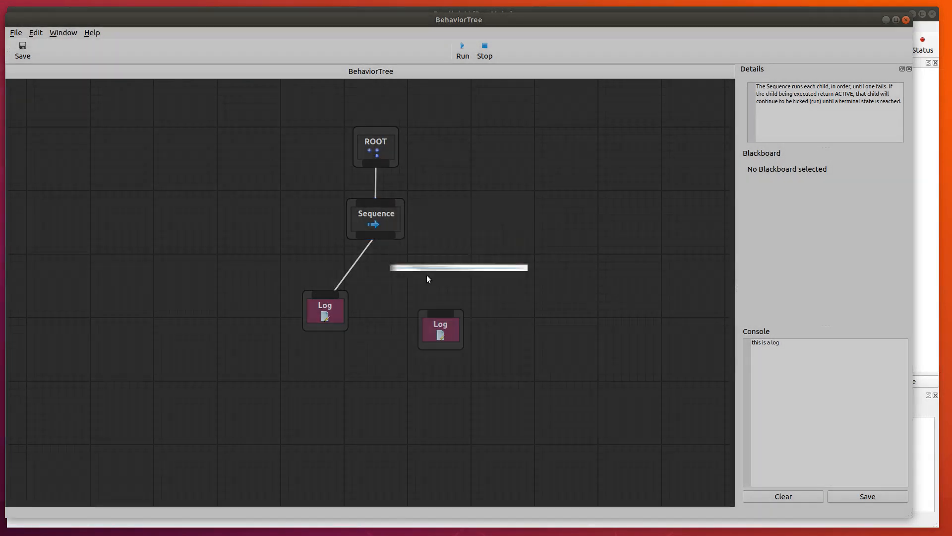
pyautogui.click(450, 315)
pyautogui.moveTo(367, 240); pyautogui.dragTo(427, 311)
# Set the left Log task's logging information to "LOG A".
pyautogui.click(338, 314)
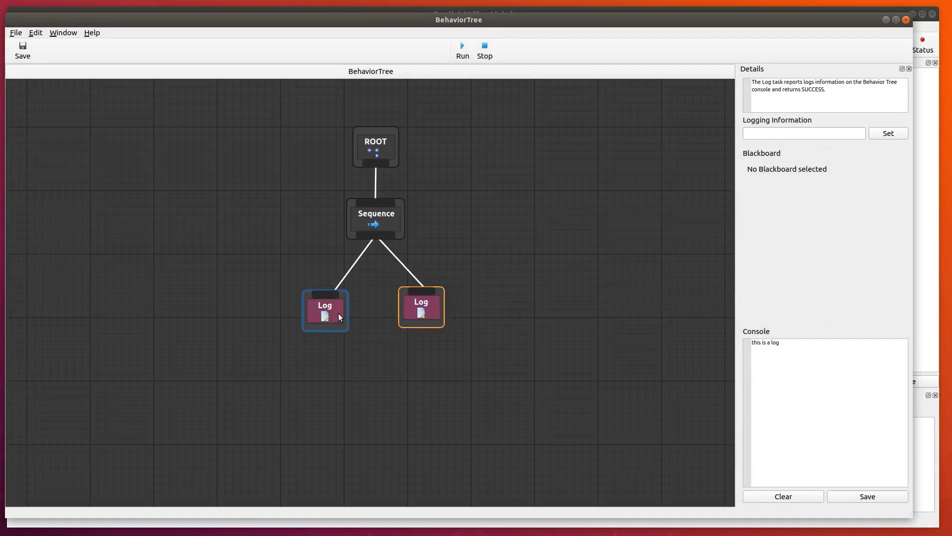
pyautogui.click(797, 134)
pyautogui.write('LOG A')
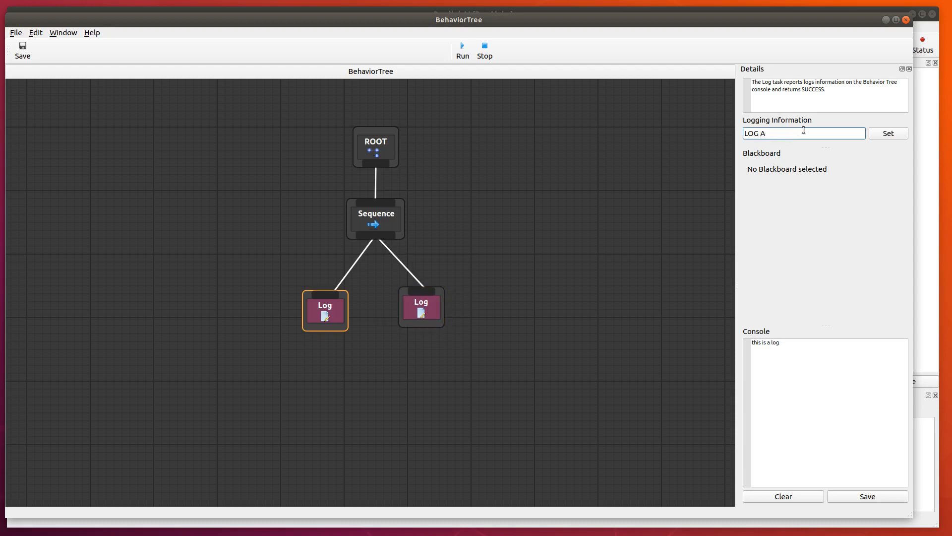
pyautogui.click(900, 137)
# Set the right Log task's logging information to "LOG B" and clear the console.
pyautogui.click(433, 311)
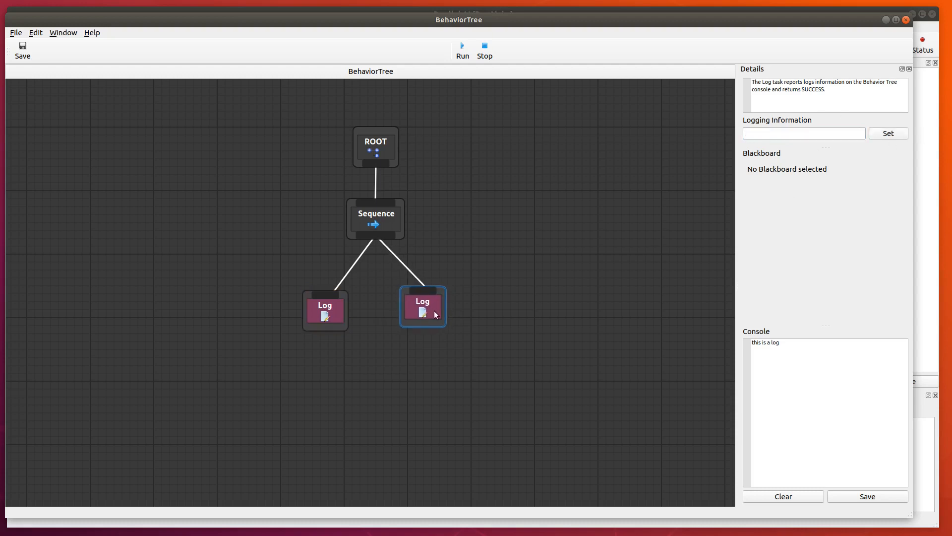
pyautogui.click(782, 134)
pyautogui.write('LOG ')
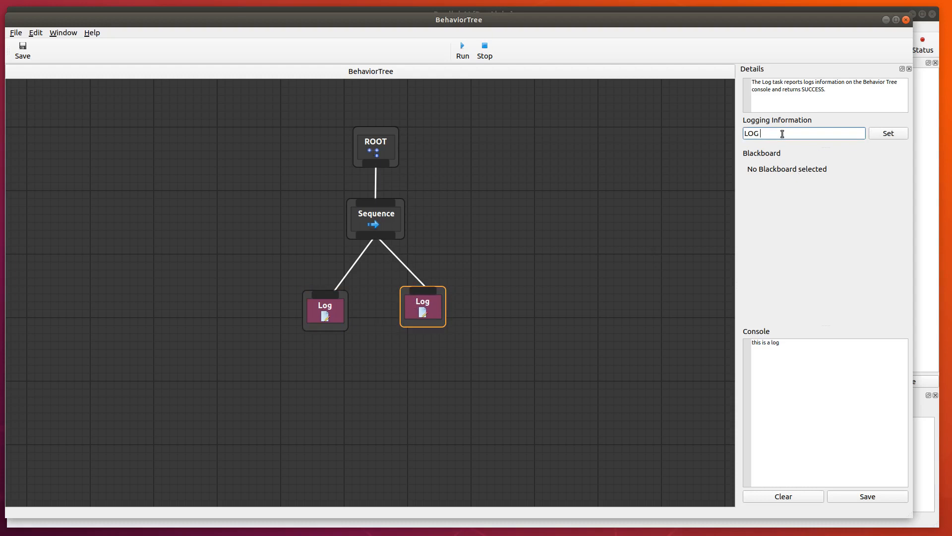
pyautogui.write('B')
pyautogui.click(894, 135)
pyautogui.click(790, 495)
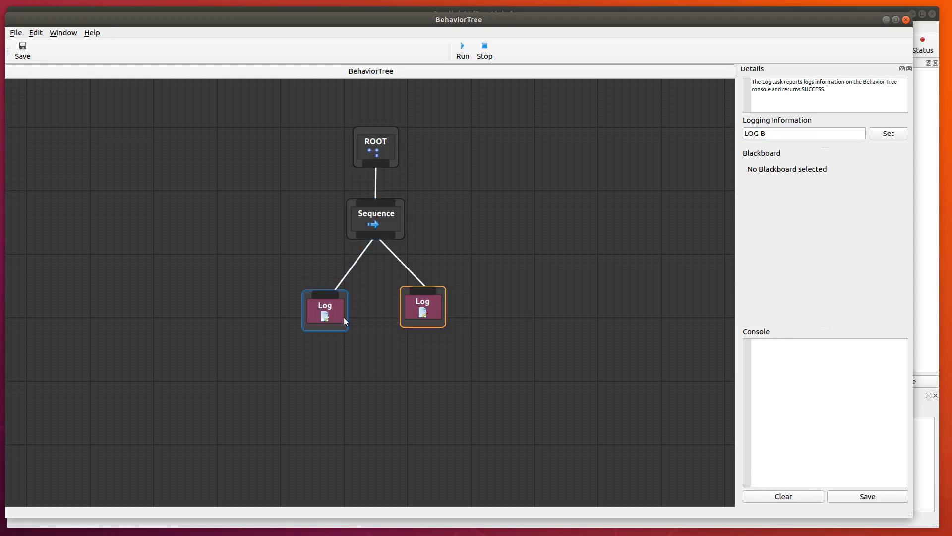
# Spread the two Log nodes further apart below the Sequence and run the behavior tree.
pyautogui.moveTo(442, 318); pyautogui.dragTo(447, 320)
pyautogui.moveTo(341, 313); pyautogui.dragTo(339, 312)
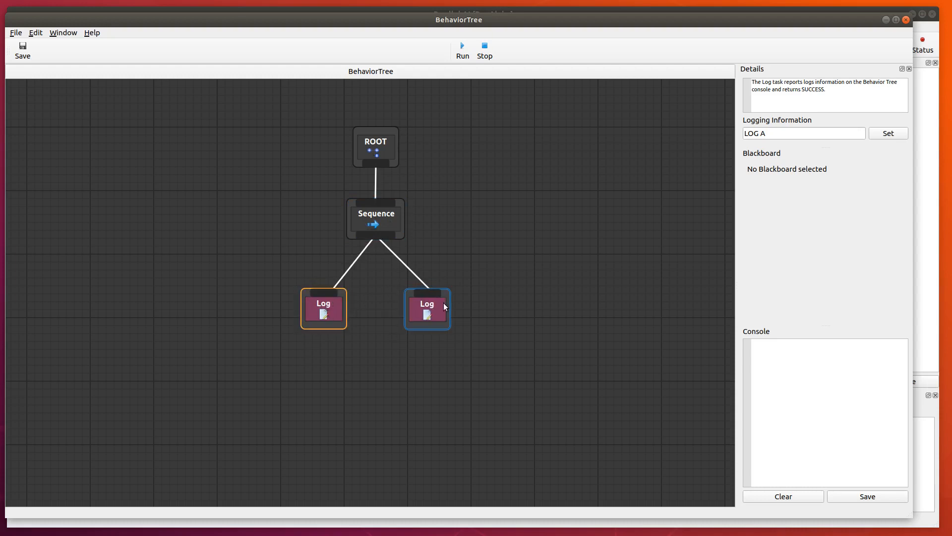
pyautogui.moveTo(326, 322); pyautogui.dragTo(304, 326)
pyautogui.moveTo(436, 313); pyautogui.dragTo(450, 319)
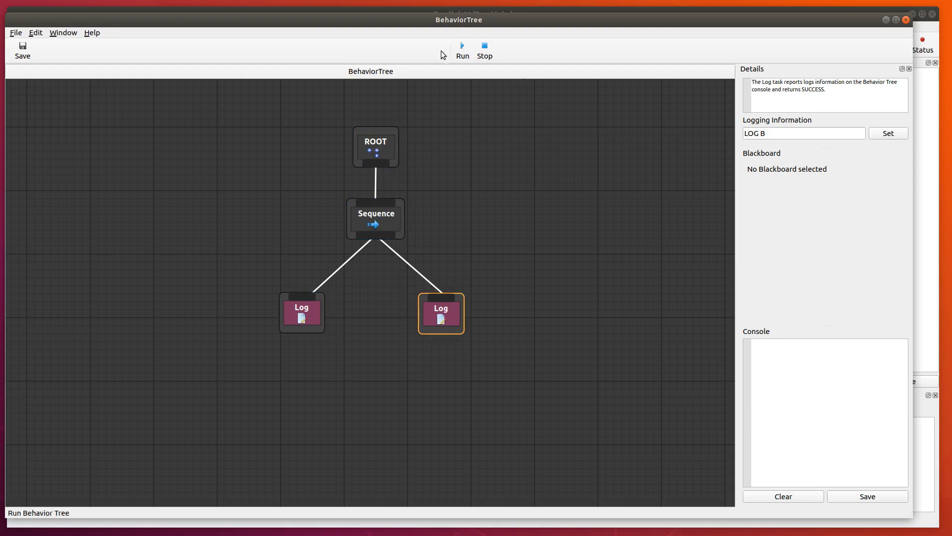
pyautogui.click(463, 50)
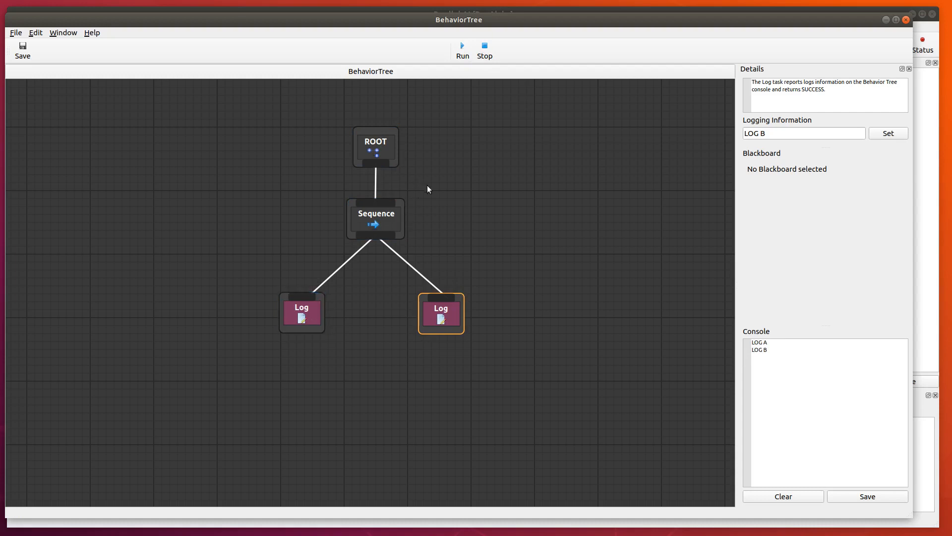
# Swap the positions of the two Log nodes so LOG B sits left of LOG A, and check each node's logging information.
pyautogui.click(307, 316)
pyautogui.click(461, 309)
pyautogui.moveTo(456, 316)
pyautogui.mouseDown()
pyautogui.moveTo(255, 311)
pyautogui.moveTo(471, 311)
pyautogui.moveTo(472, 324)
pyautogui.mouseUp()
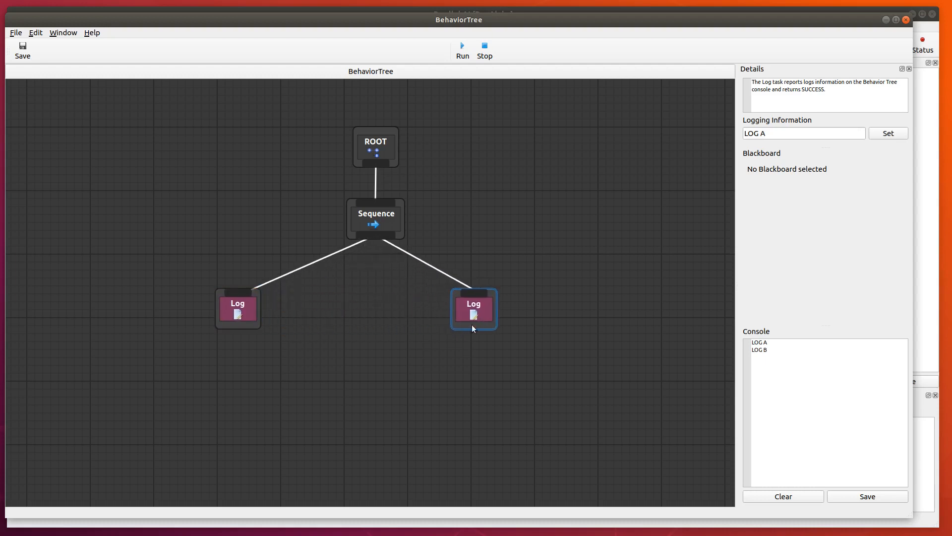
pyautogui.click(248, 314)
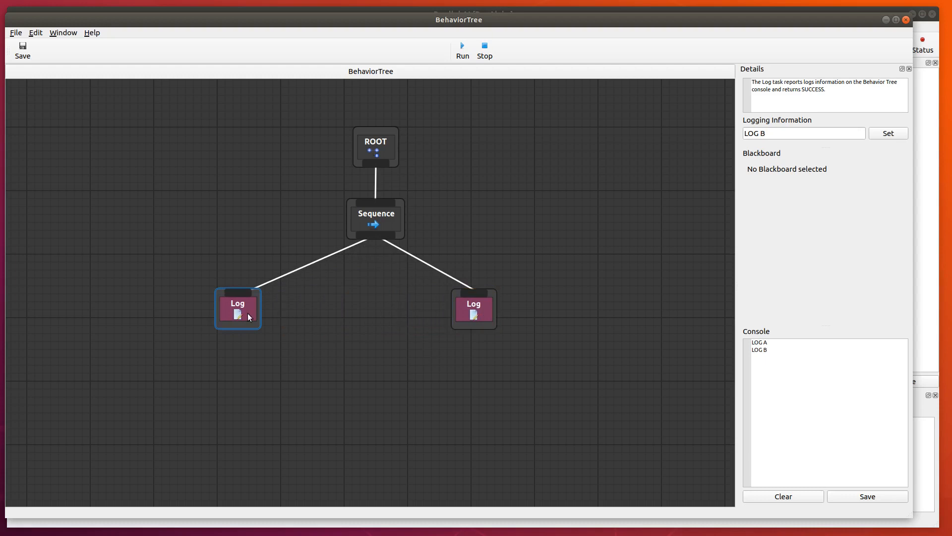
pyautogui.click(493, 318)
# Clear the console, run the behavior tree with the swapped Log nodes, and inspect both nodes' details.
pyautogui.click(379, 162)
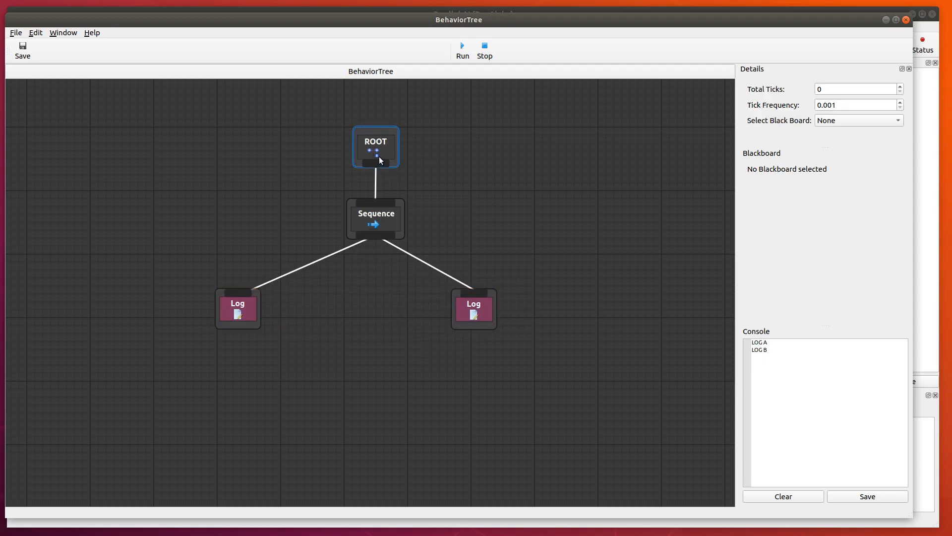
pyautogui.click(787, 499)
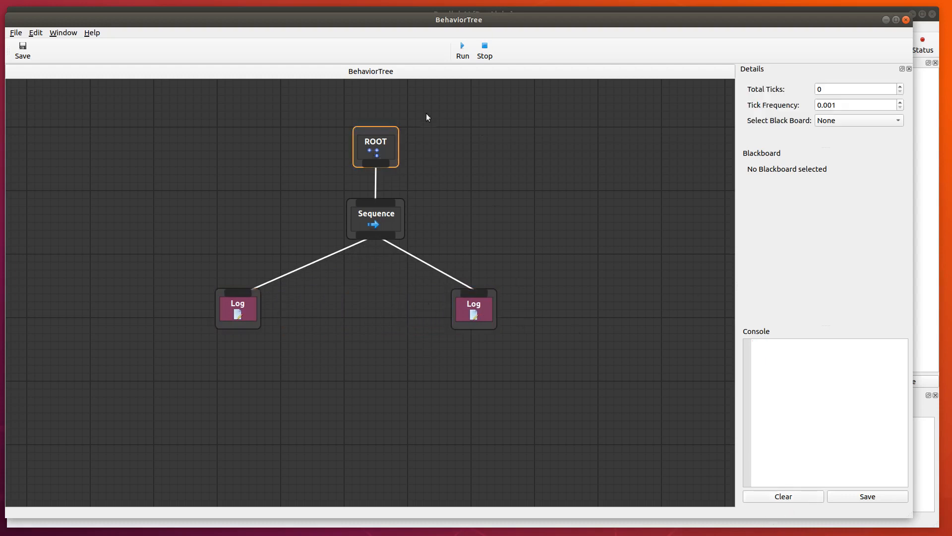
pyautogui.click(462, 50)
pyautogui.click(241, 313)
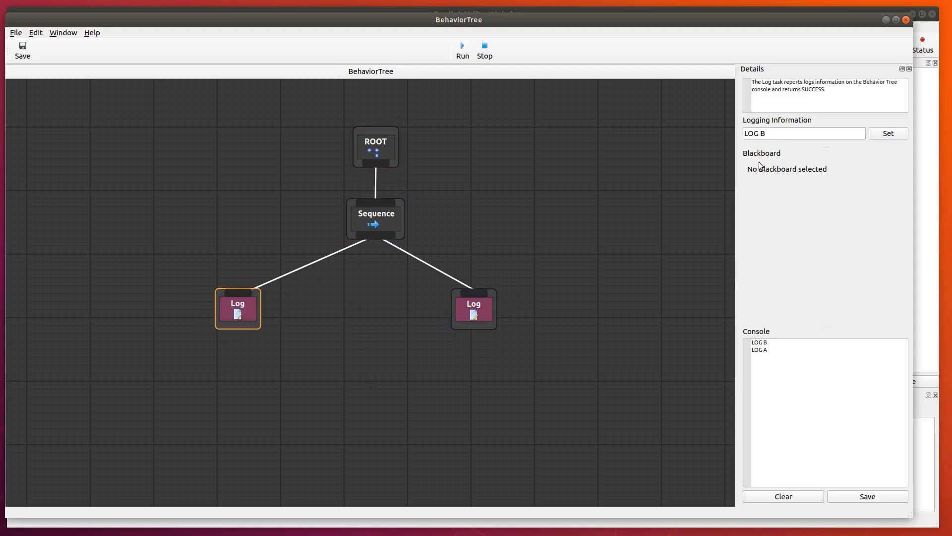
pyautogui.click(486, 311)
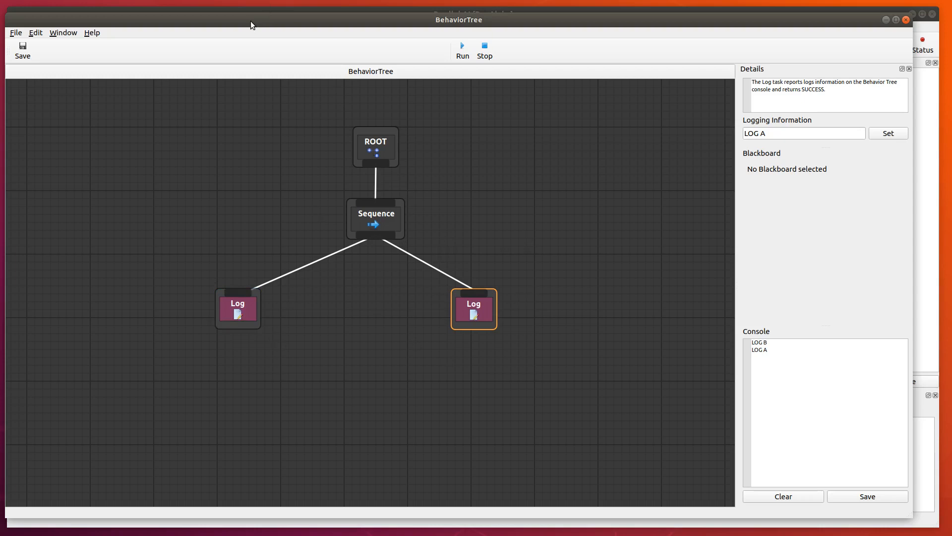
# Switch to the main Parallel AI window and open the BlackBoard asset from the project's content.
pyautogui.moveTo(250, 20)
pyautogui.mouseDown()
pyautogui.moveTo(265, 22)
pyautogui.moveTo(252, 28)
pyautogui.mouseUp()
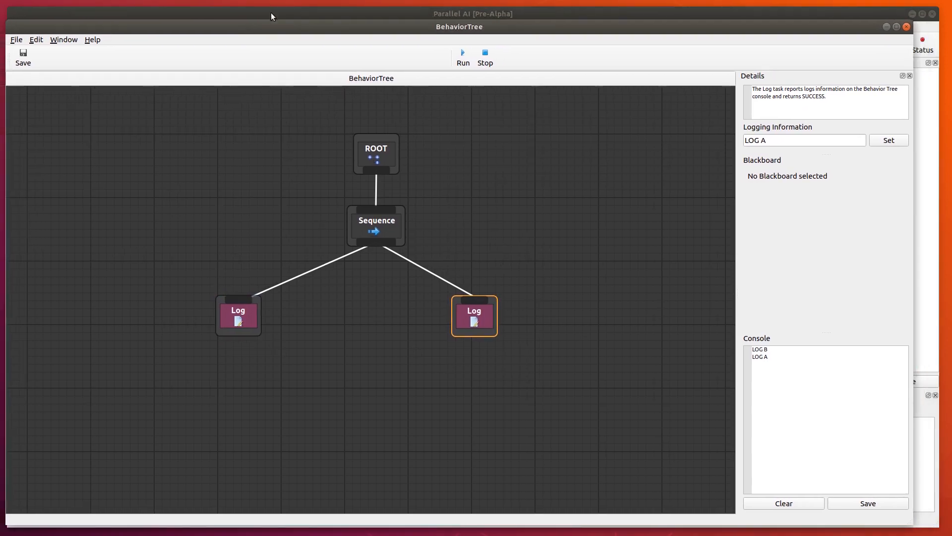
pyautogui.click(272, 11)
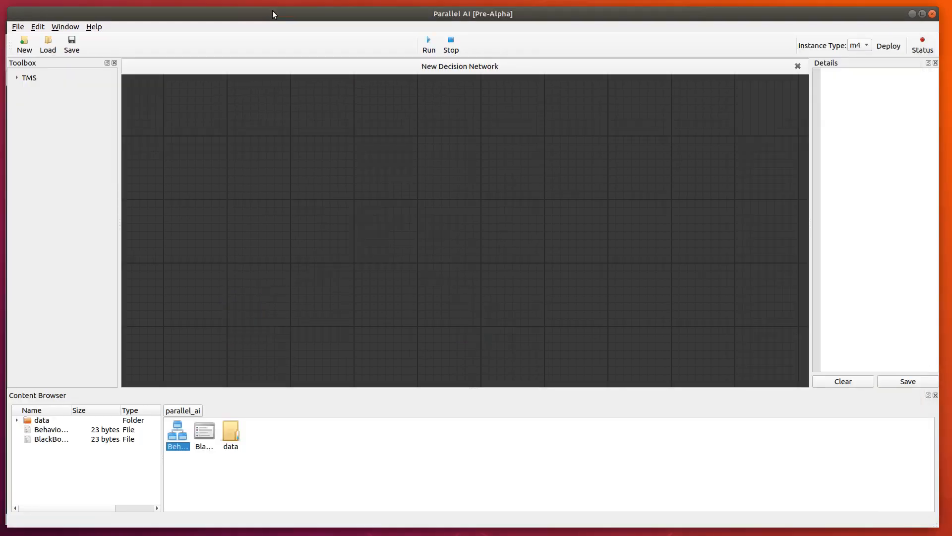
pyautogui.doubleClick(207, 433)
# Add a blackboard key named "MyKey" of type Int with value 0.
pyautogui.click(137, 128)
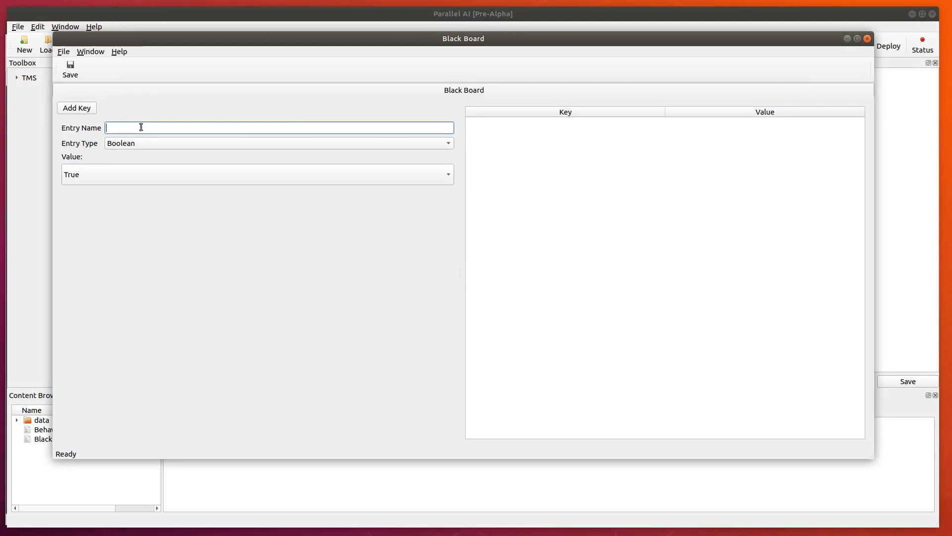
pyautogui.write('MyKey')
pyautogui.click(153, 143)
pyautogui.click(123, 154)
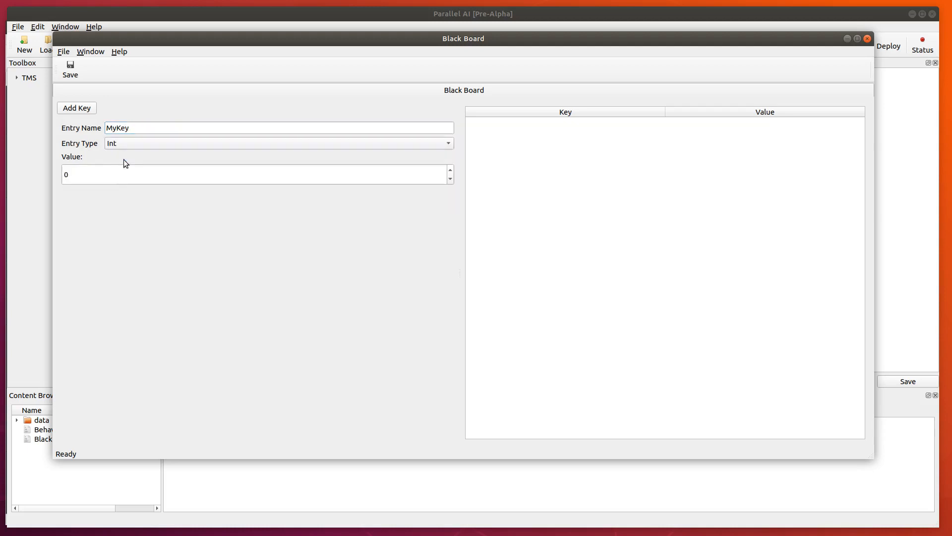
pyautogui.click(88, 108)
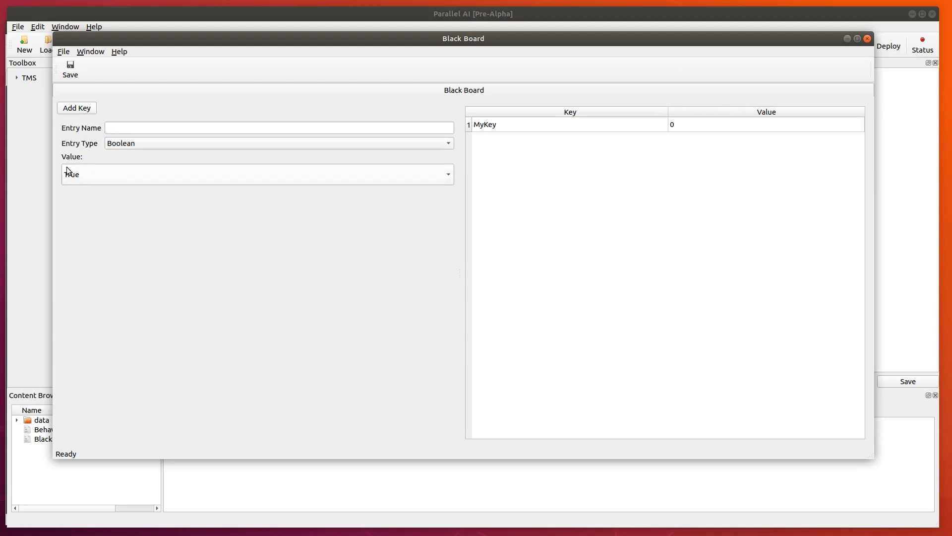
# Return to the BehaviorTree window and assign BlackBoard as the ROOT node's black board.
pyautogui.click(847, 38)
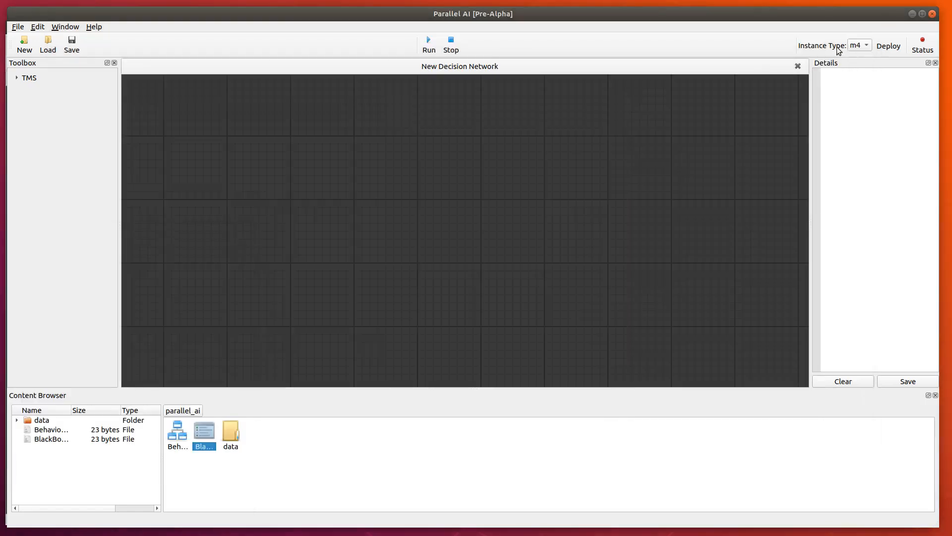
pyautogui.moveTo(406, 13); pyautogui.dragTo(405, 104)
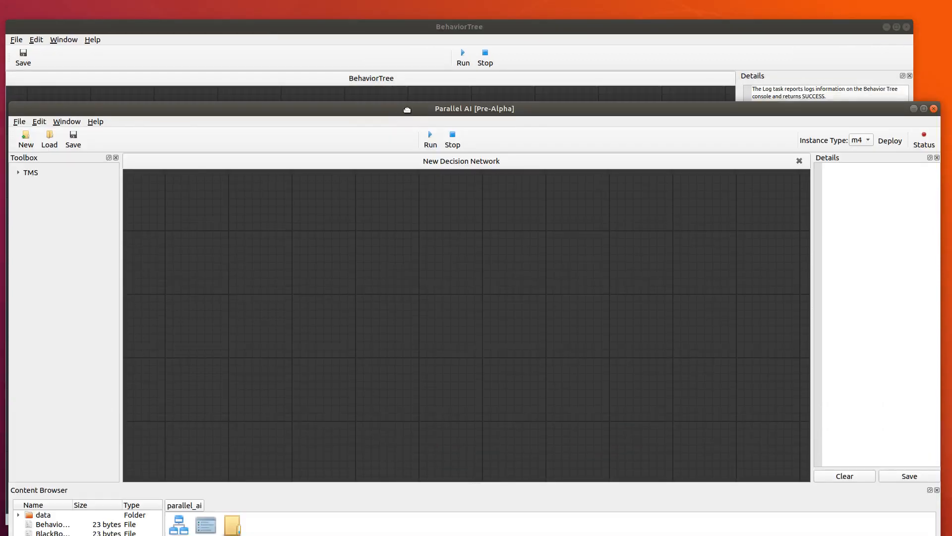
pyautogui.click(916, 107)
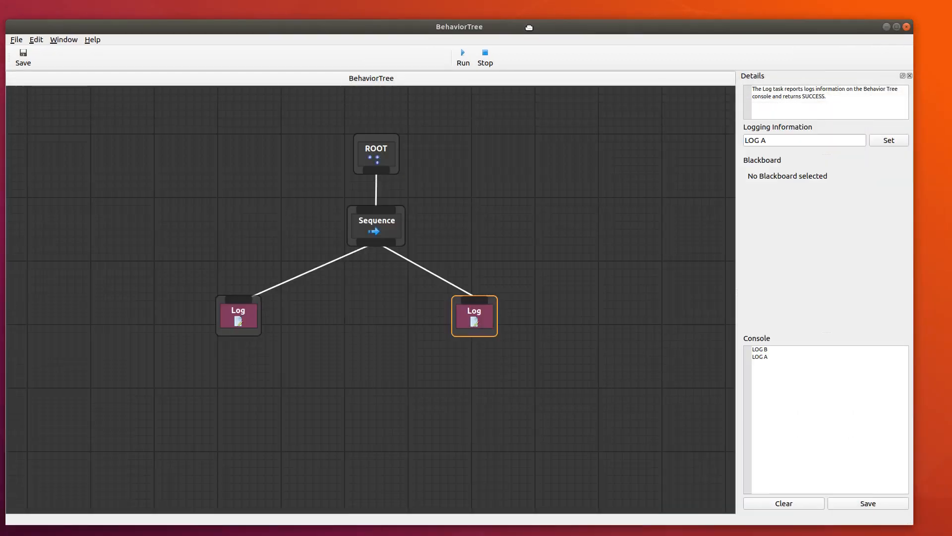
pyautogui.moveTo(528, 26); pyautogui.dragTo(542, 18)
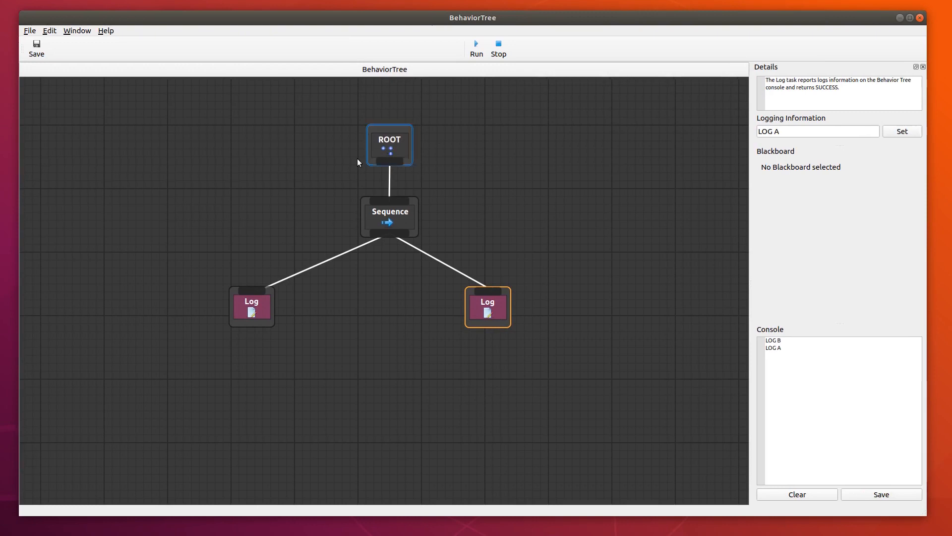
pyautogui.click(409, 142)
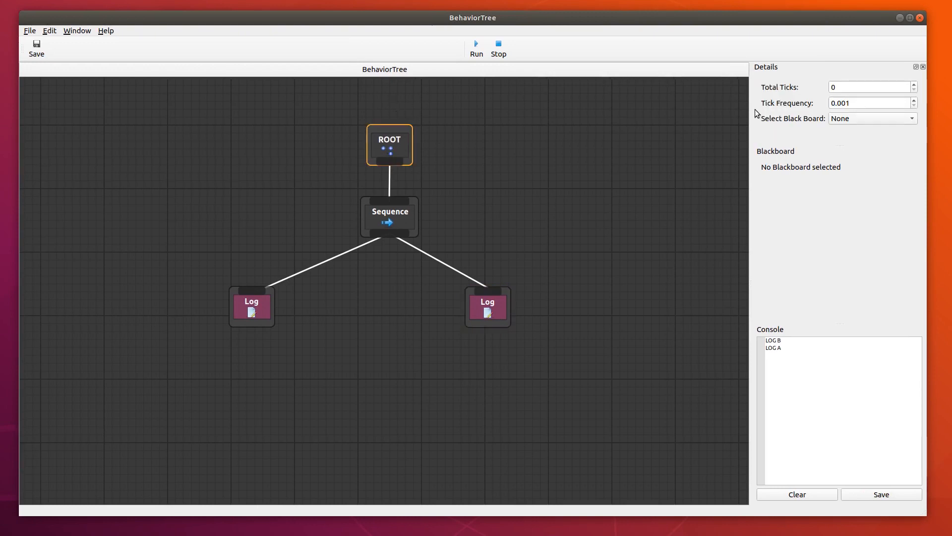
pyautogui.click(884, 118)
pyautogui.click(863, 130)
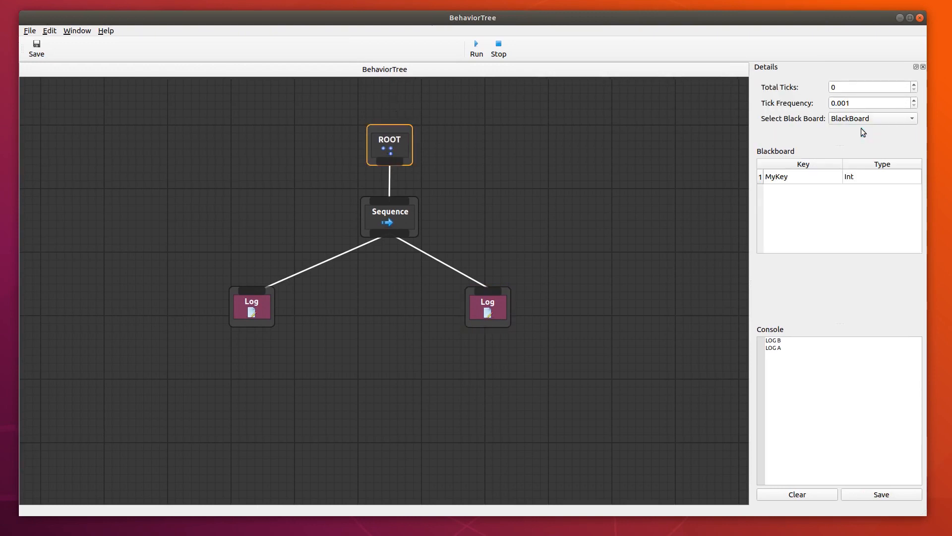
# Add a Random Value task and place it below and between the two Log nodes.
pyautogui.click(212, 409)
pyautogui.rightClick(359, 314)
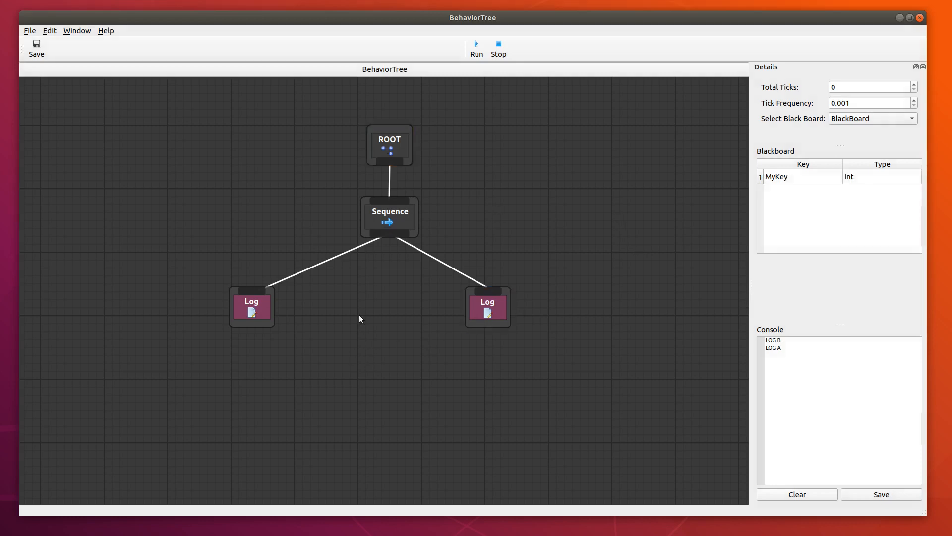
pyautogui.click(414, 261)
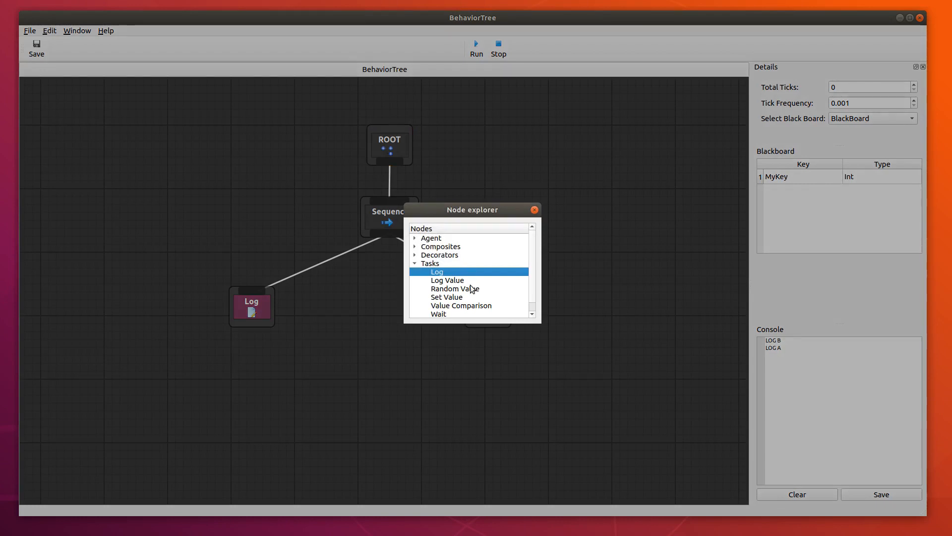
pyautogui.scroll(-1, 472, 289)
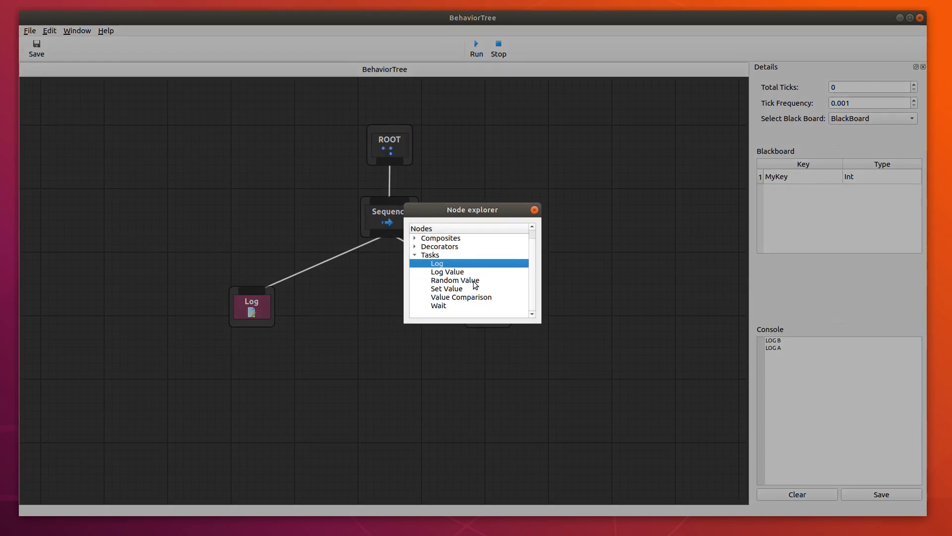
pyautogui.doubleClick(470, 280)
pyautogui.click(419, 341)
pyautogui.moveTo(419, 342); pyautogui.dragTo(335, 355)
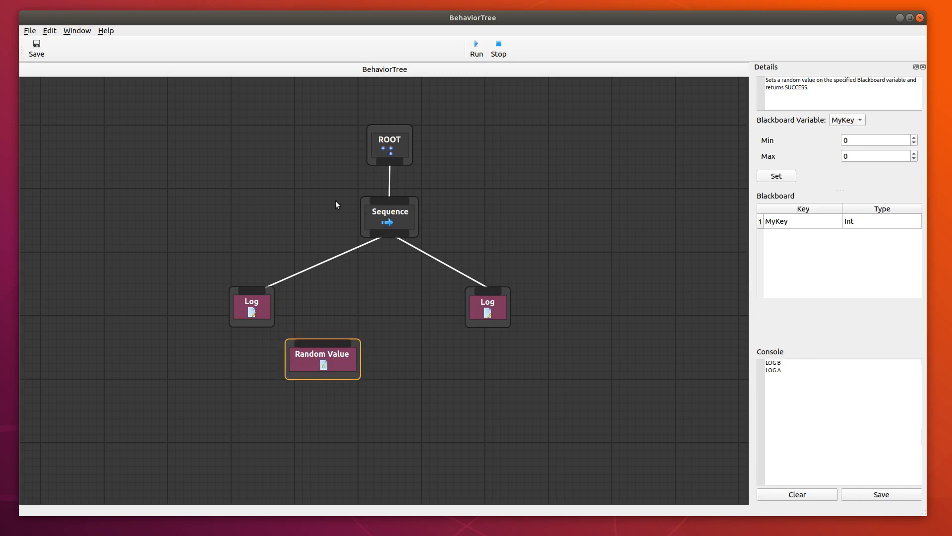
# Delete both Log nodes, then move the Random Value node up and connect the Sequence to it.
pyautogui.moveTo(273, 320); pyautogui.dragTo(428, 322)
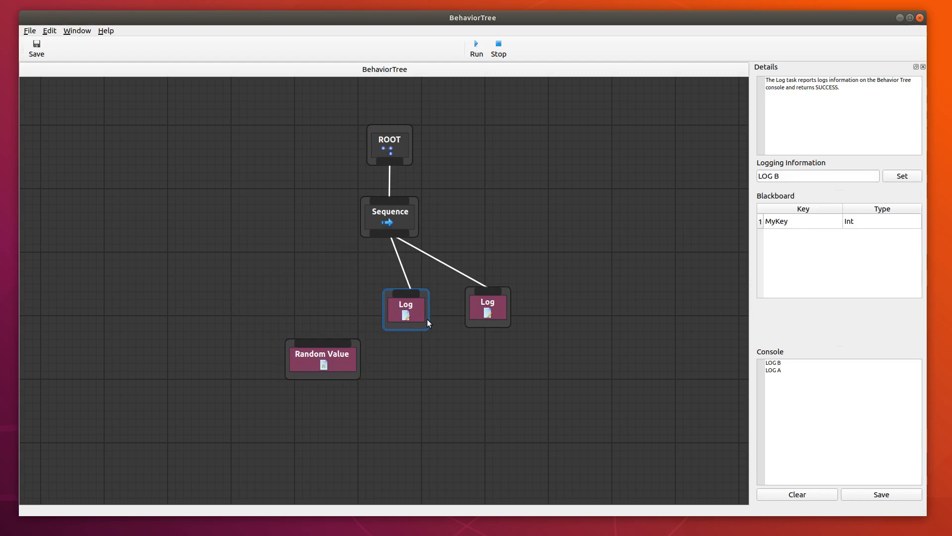
pyautogui.press('Delete')
pyautogui.click(486, 309)
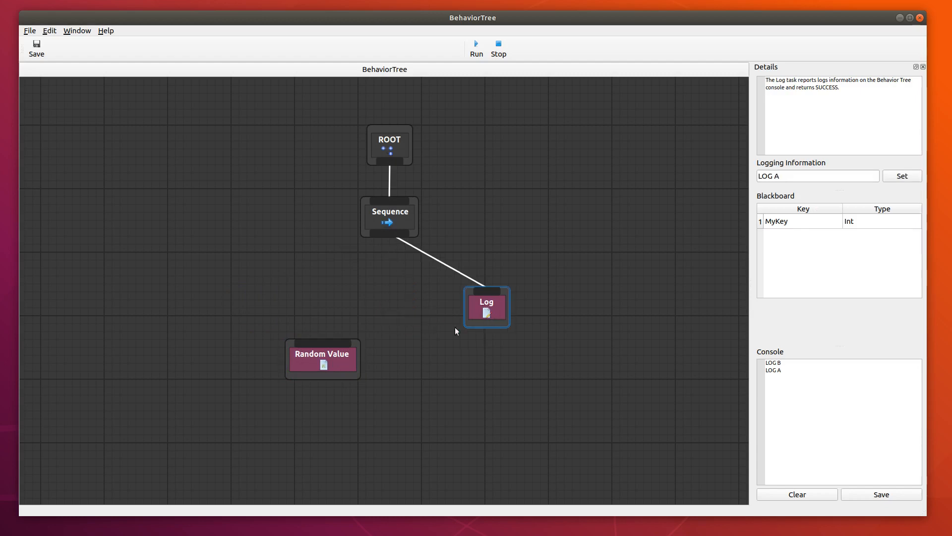
pyautogui.press('Delete')
pyautogui.moveTo(343, 358); pyautogui.dragTo(330, 306)
pyautogui.moveTo(389, 231); pyautogui.dragTo(304, 293)
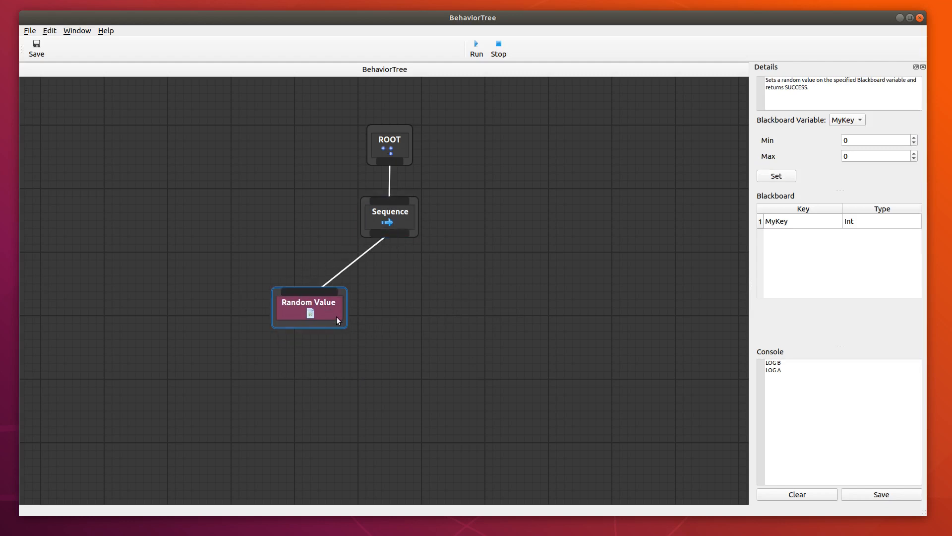
# Set the Random Value task's maximum to 100, shift the node slightly left, and clear the console.
pyautogui.click(855, 153)
pyautogui.press('BackSpace')
pyautogui.write('100')
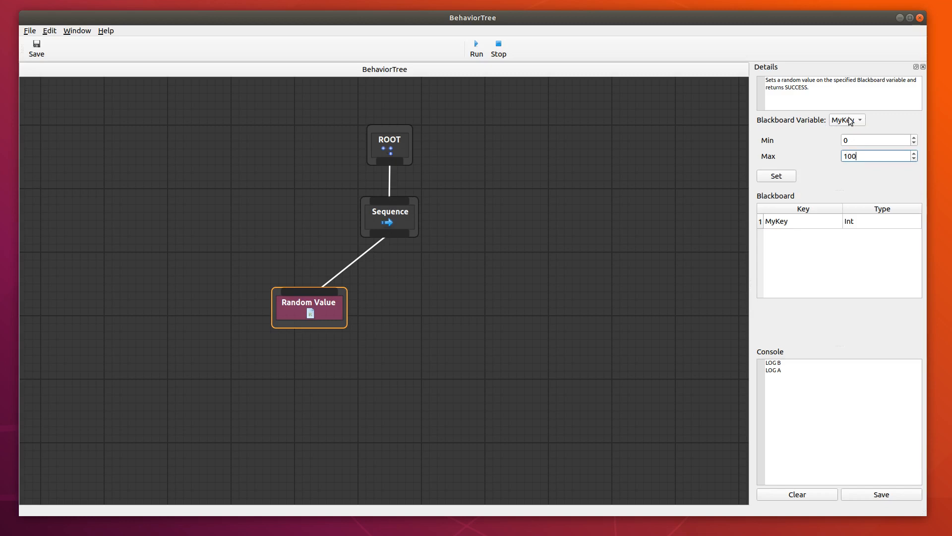
pyautogui.click(779, 176)
pyautogui.moveTo(328, 311); pyautogui.dragTo(310, 312)
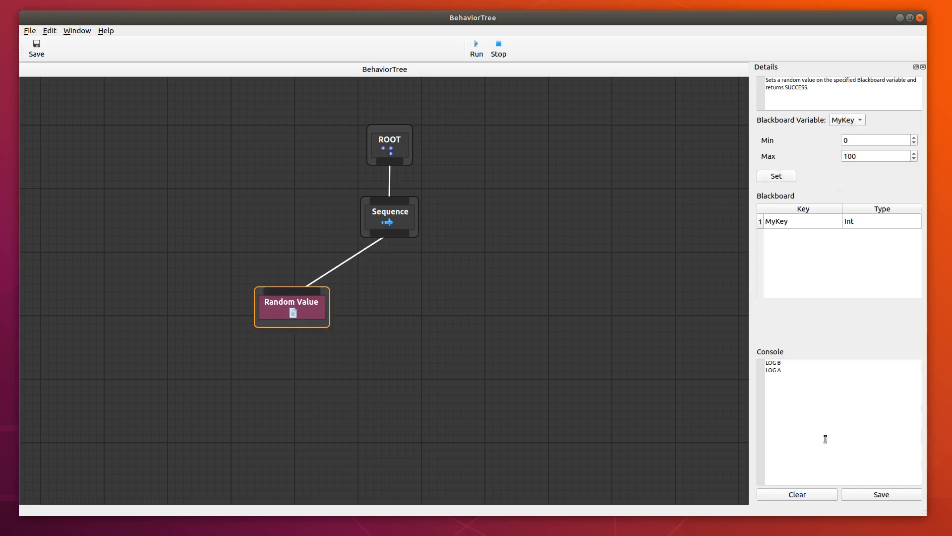
pyautogui.click(817, 495)
# Add a Log Value task to the right of the Random Value node and connect the Sequence to it.
pyautogui.rightClick(388, 306)
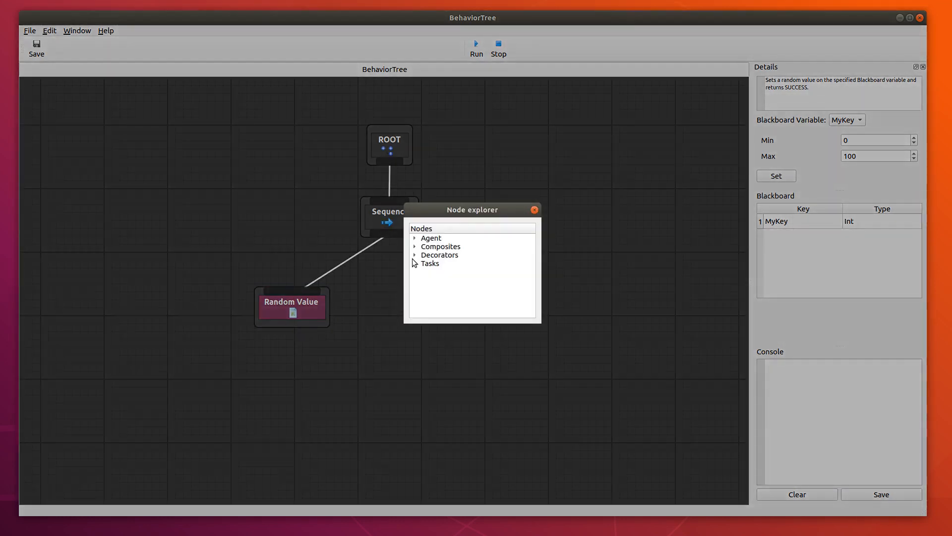
pyautogui.click(416, 264)
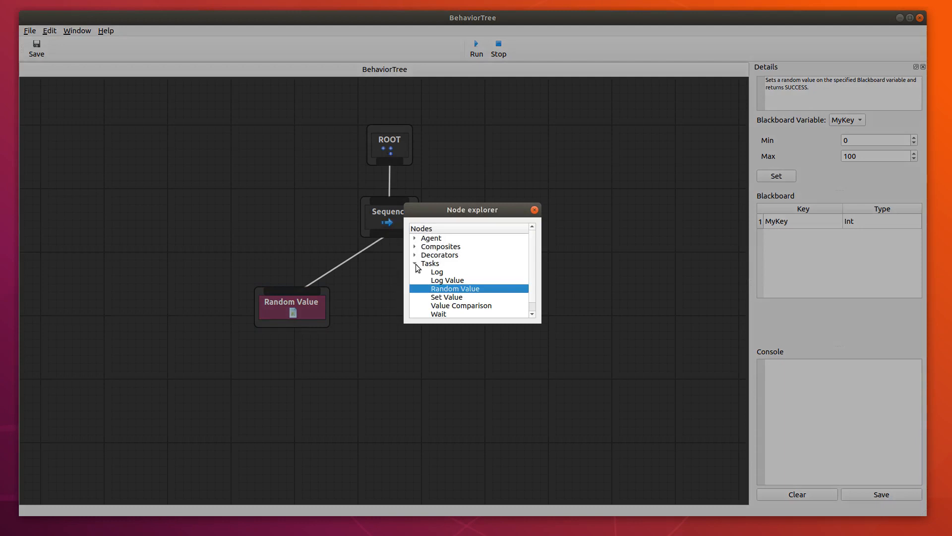
pyautogui.doubleClick(459, 279)
pyautogui.click(430, 335)
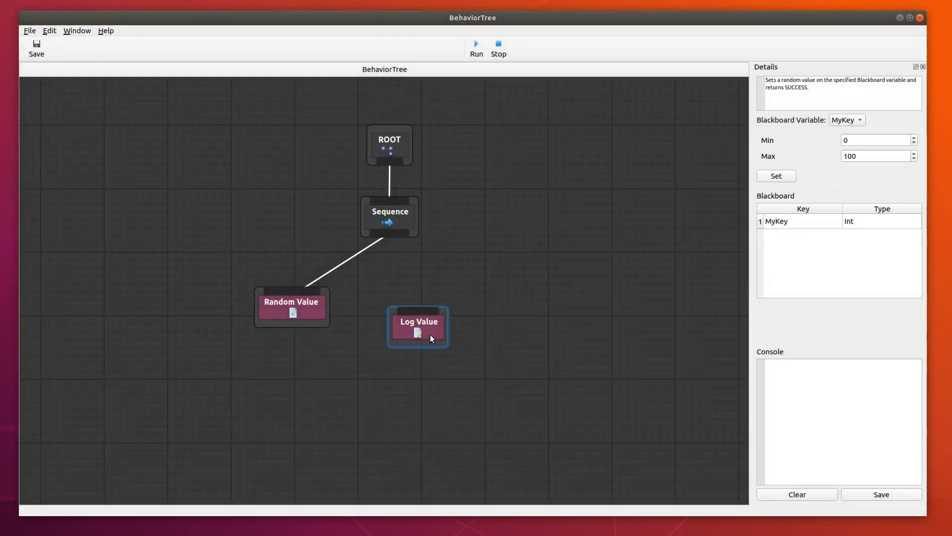
pyautogui.moveTo(429, 335); pyautogui.dragTo(436, 313)
pyautogui.moveTo(391, 231); pyautogui.dragTo(430, 287)
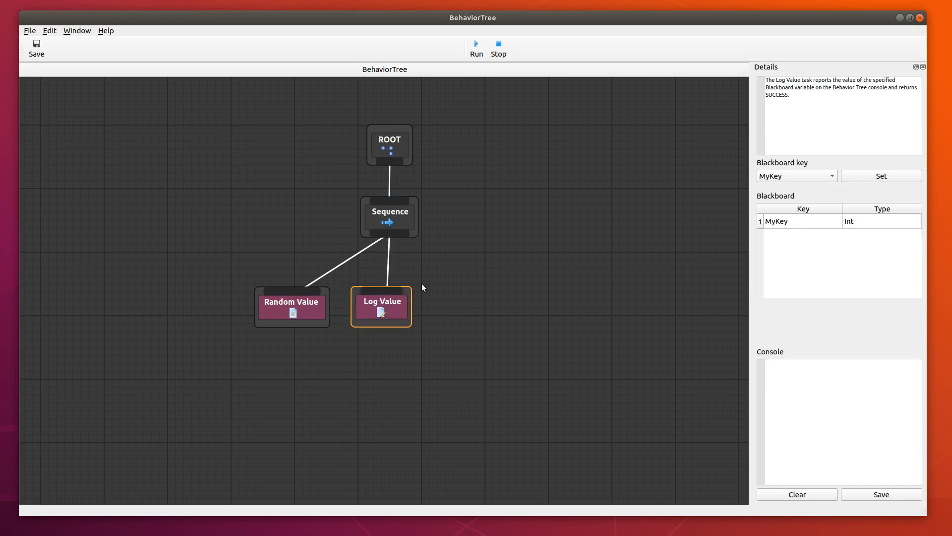
pyautogui.click(404, 308)
pyautogui.rightClick(470, 311)
pyautogui.click(416, 262)
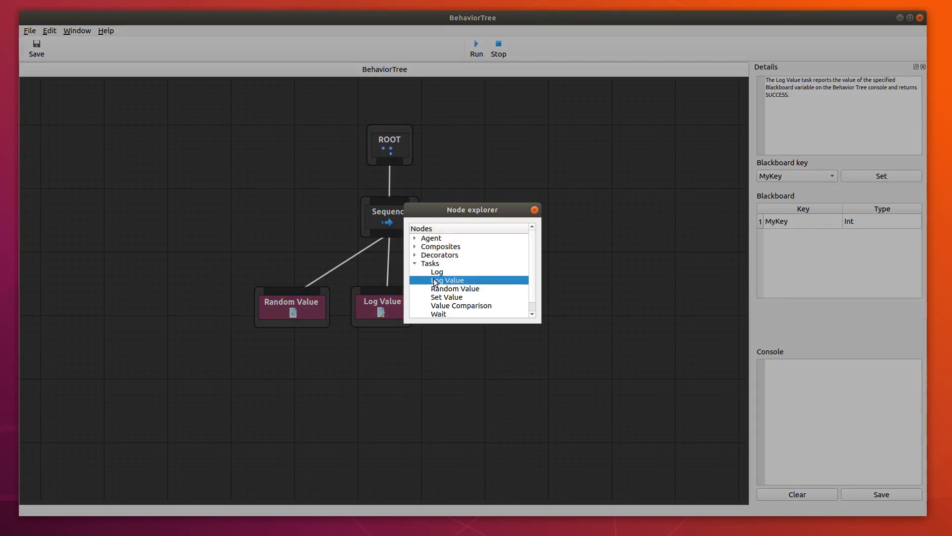
pyautogui.click(534, 212)
# Choose MyKey as the Log Value task's blackboard key.
pyautogui.click(371, 309)
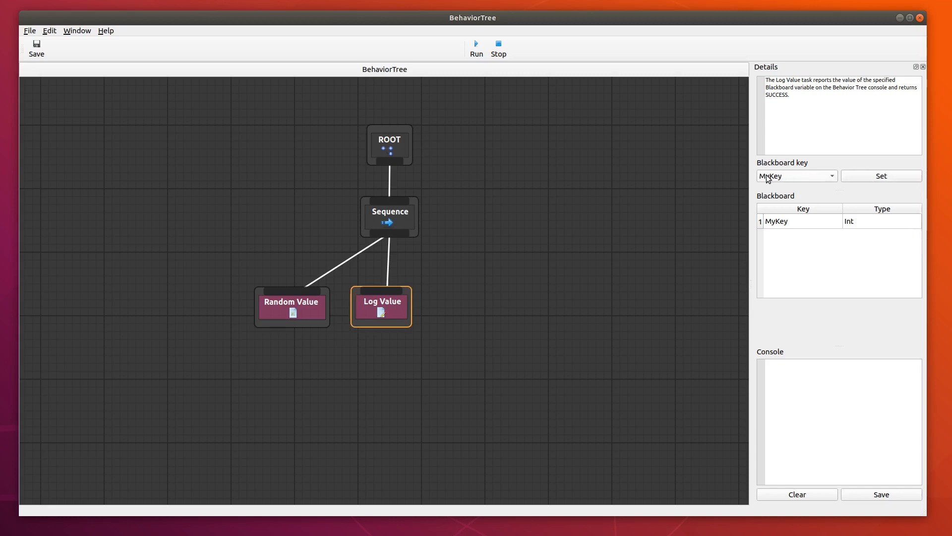
pyautogui.click(828, 177)
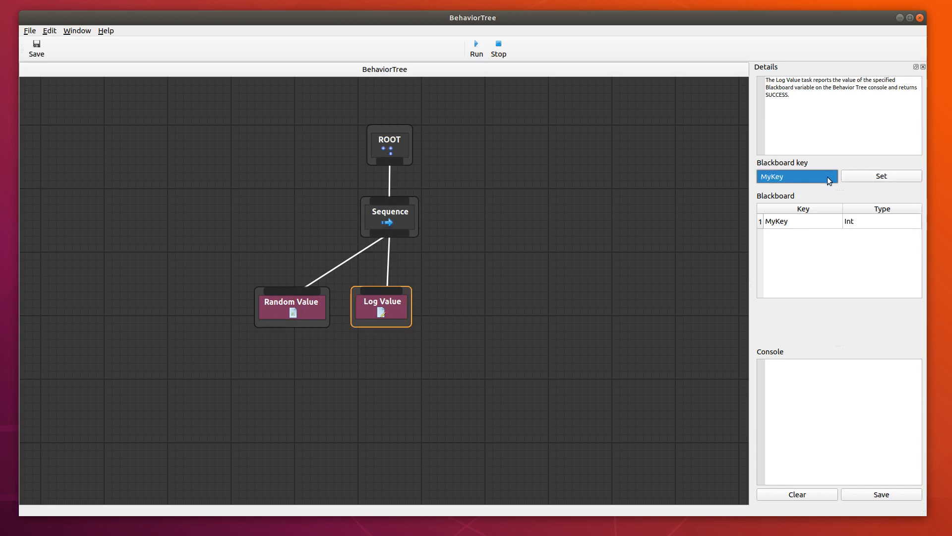
pyautogui.click(811, 177)
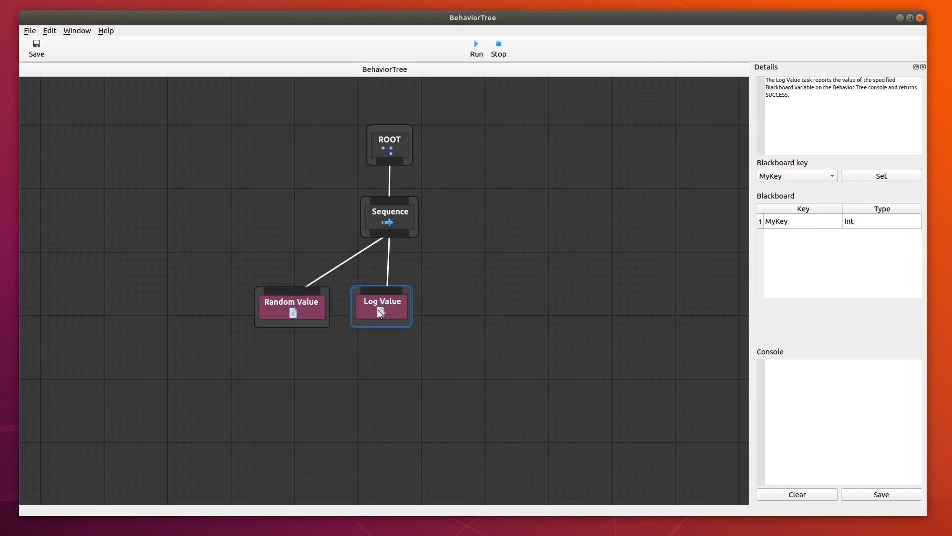
# Run the behavior tree four times to log a random MyKey value on each run.
pyautogui.click(477, 47)
pyautogui.click(477, 48)
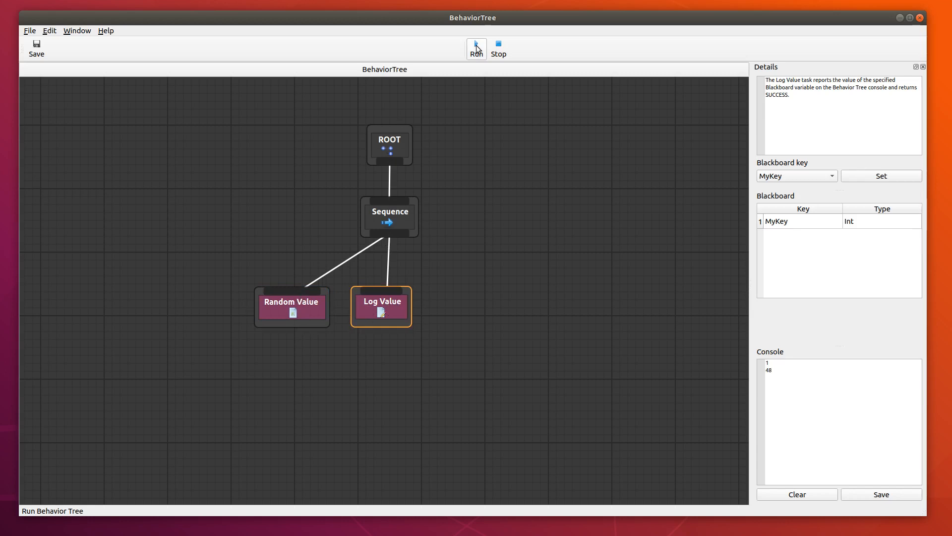
pyautogui.click(476, 48)
pyautogui.click(476, 48)
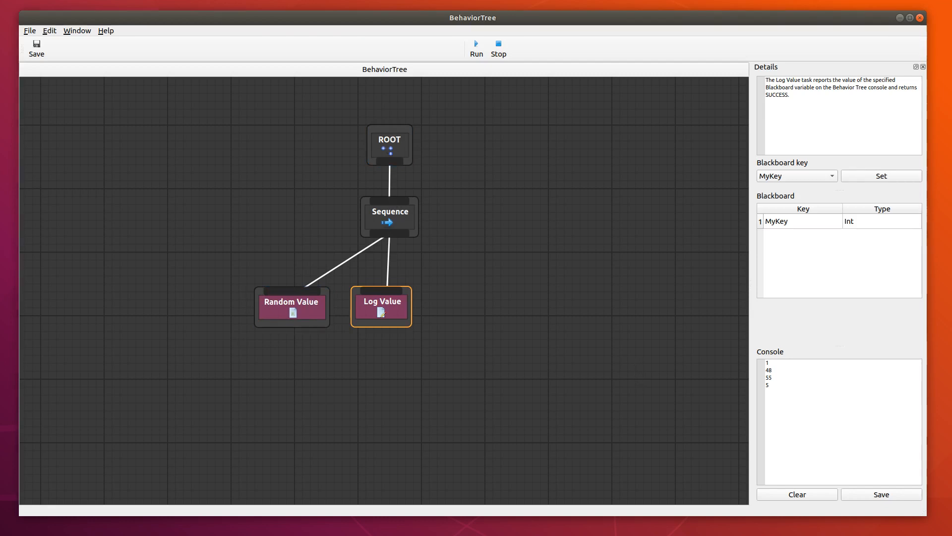
# Check MyKey's value in the Black Board window, then return to the behavior tree.
pyautogui.hotkey('alt', 'Tab')
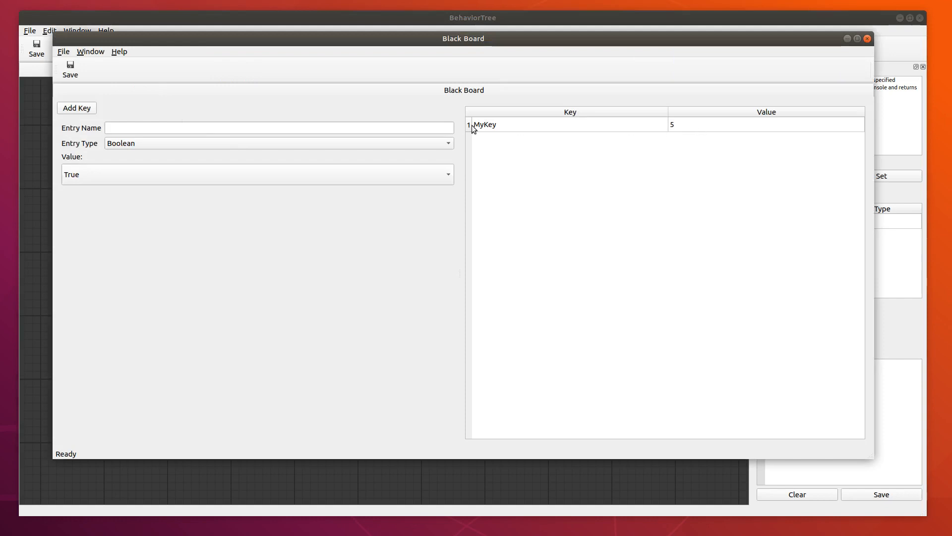
pyautogui.moveTo(662, 39); pyautogui.dragTo(0, 268)
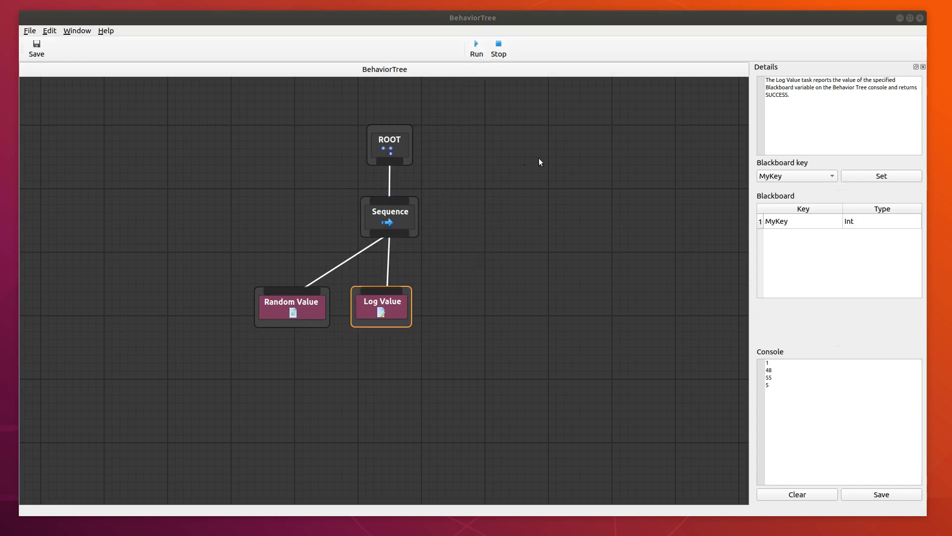
# Add a Loop decorator to the right of the Sequence, reposition it, and delete it.
pyautogui.rightClick(481, 243)
pyautogui.click(414, 255)
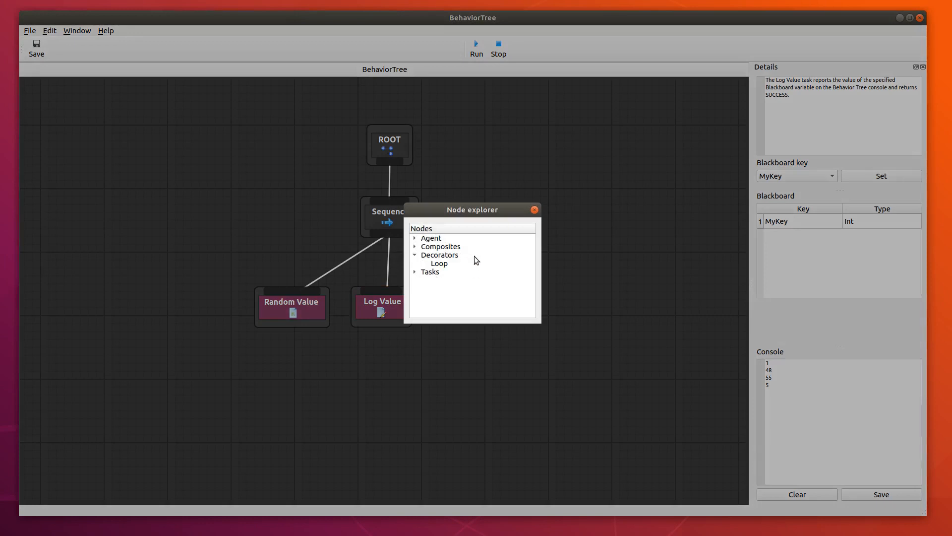
pyautogui.doubleClick(440, 263)
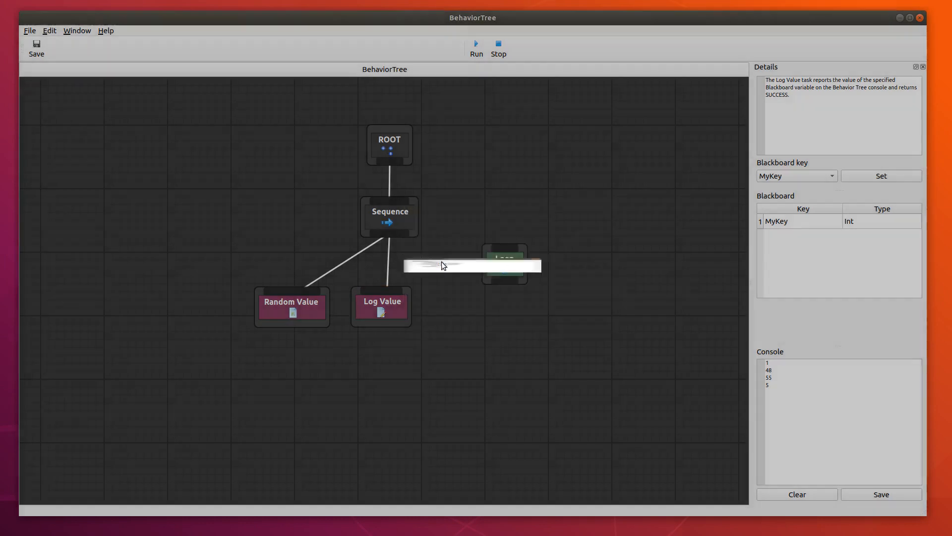
pyautogui.click(526, 266)
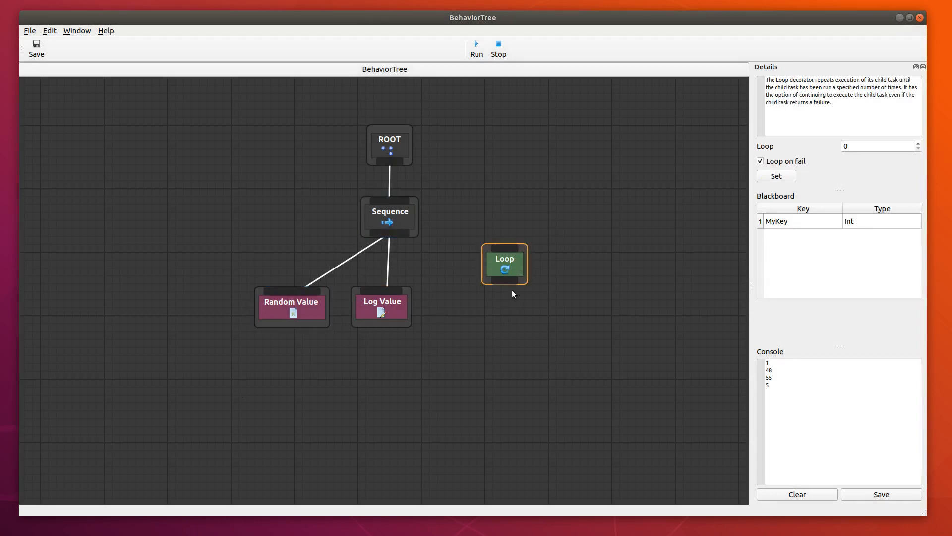
pyautogui.moveTo(518, 270); pyautogui.dragTo(504, 265)
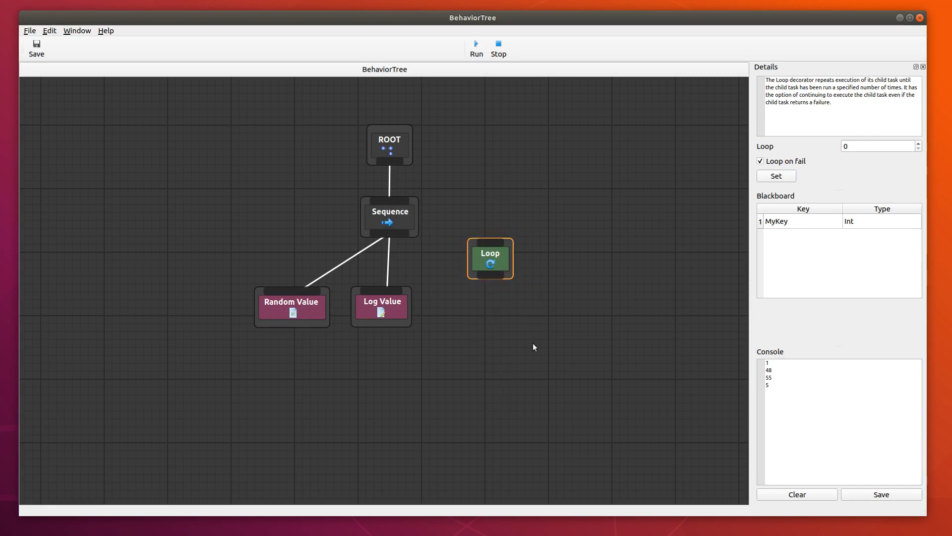
pyautogui.moveTo(495, 278); pyautogui.dragTo(519, 283)
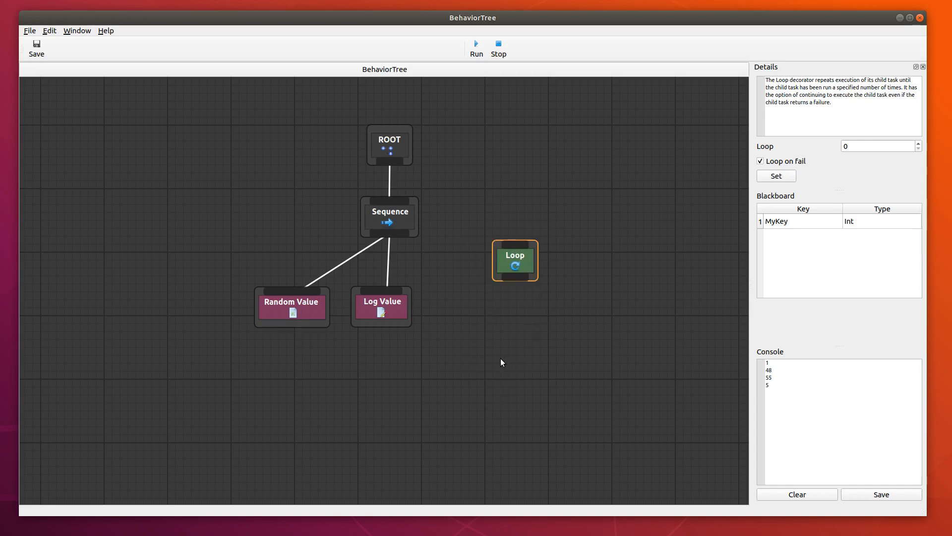
pyautogui.press('Delete')
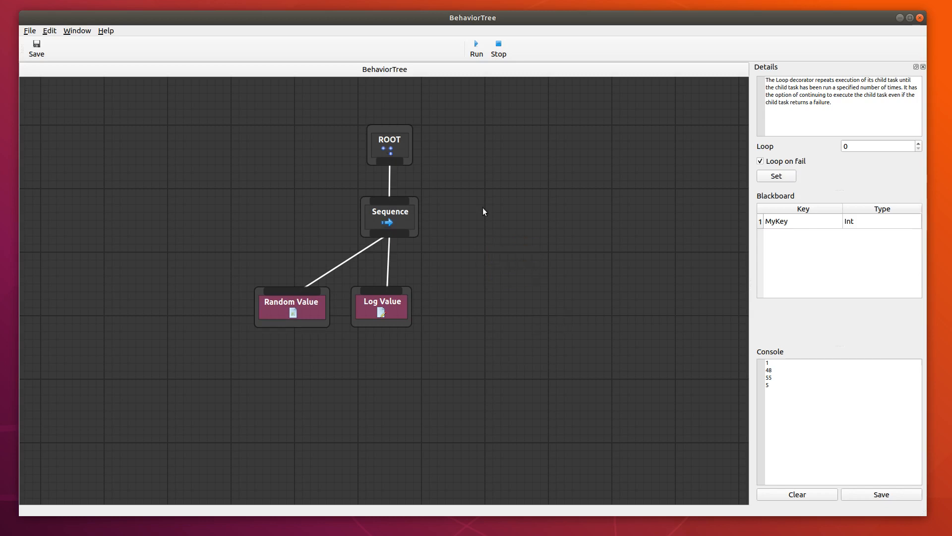
# Shift the Random Value and Log Value nodes left to free the space directly below the Sequence.
pyautogui.moveTo(314, 311); pyautogui.dragTo(250, 312)
pyautogui.moveTo(404, 310); pyautogui.dragTo(338, 309)
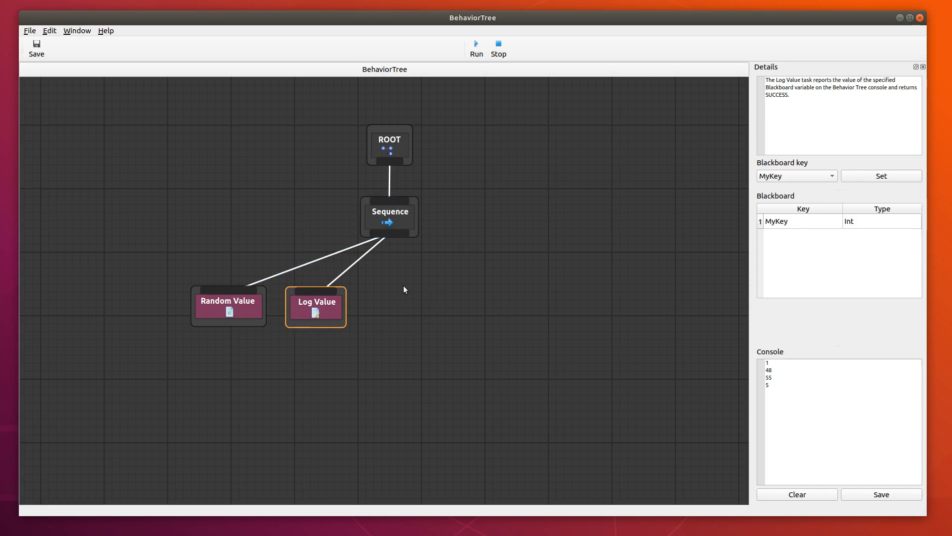
pyautogui.doubleClick(448, 273)
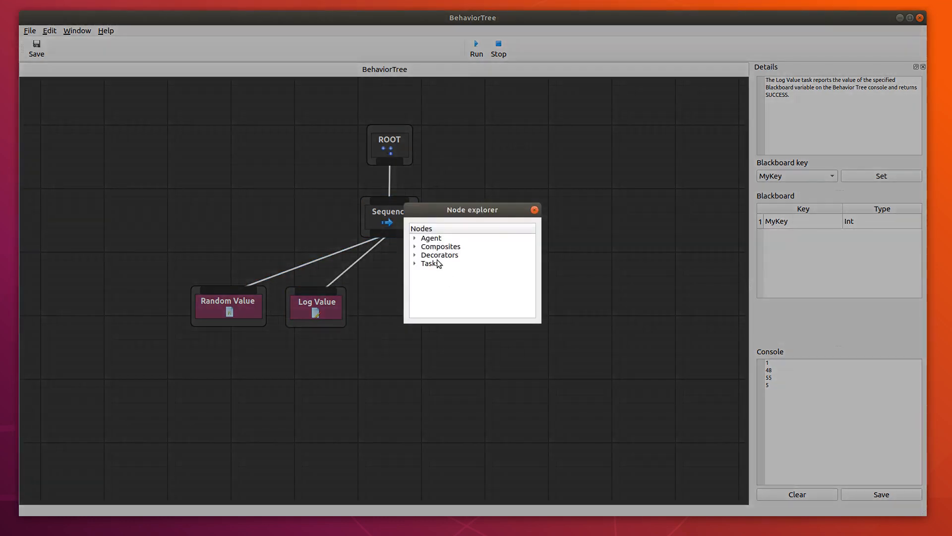
pyautogui.click(416, 263)
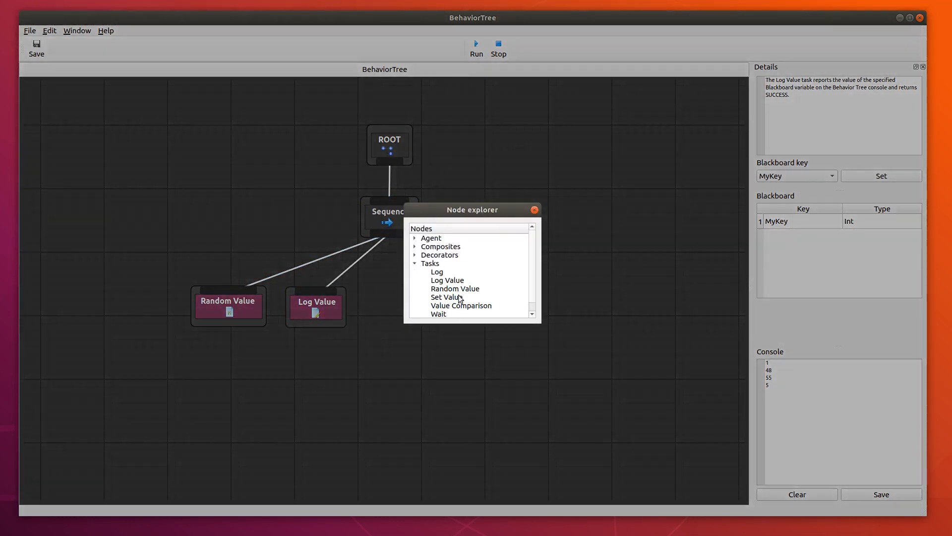
pyautogui.click(535, 209)
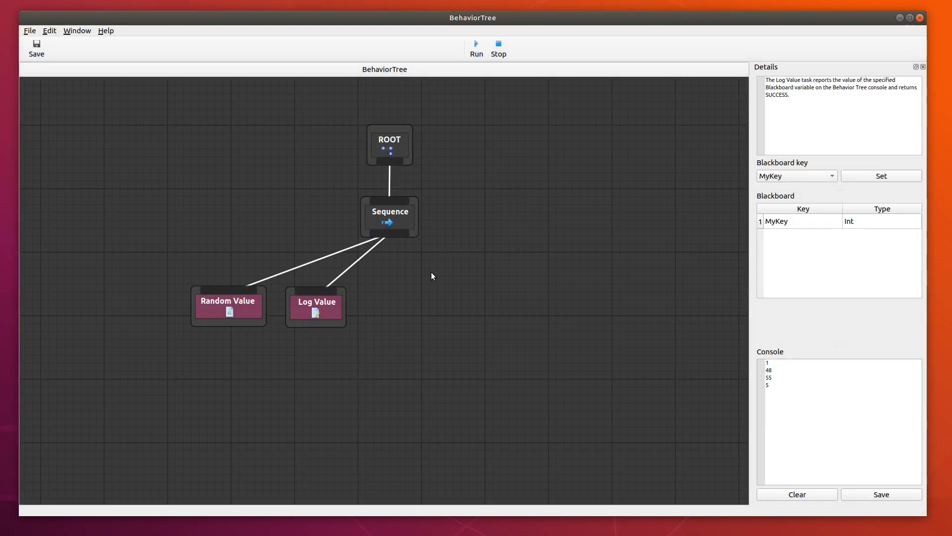
# Add a Selector composite to the right of the Log Value node and connect the Sequence to it.
pyautogui.rightClick(384, 273)
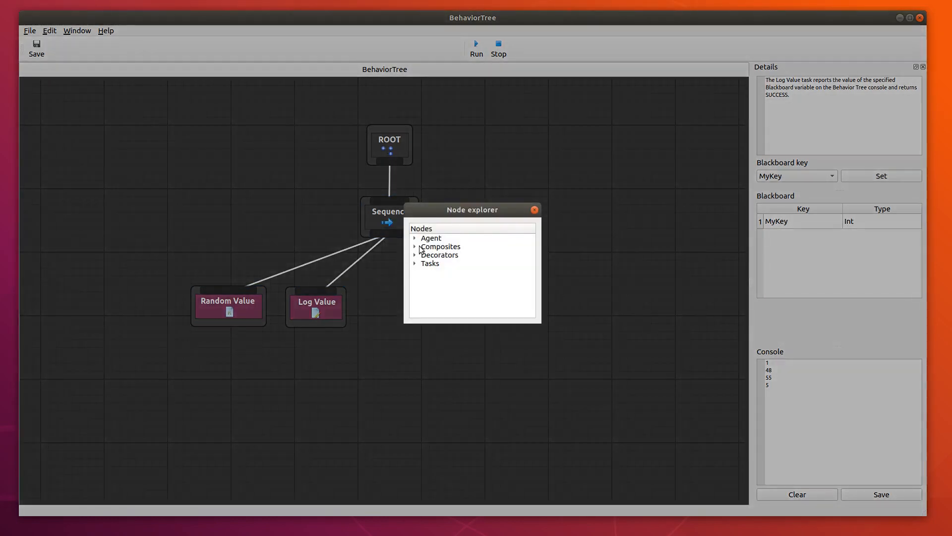
pyautogui.click(415, 246)
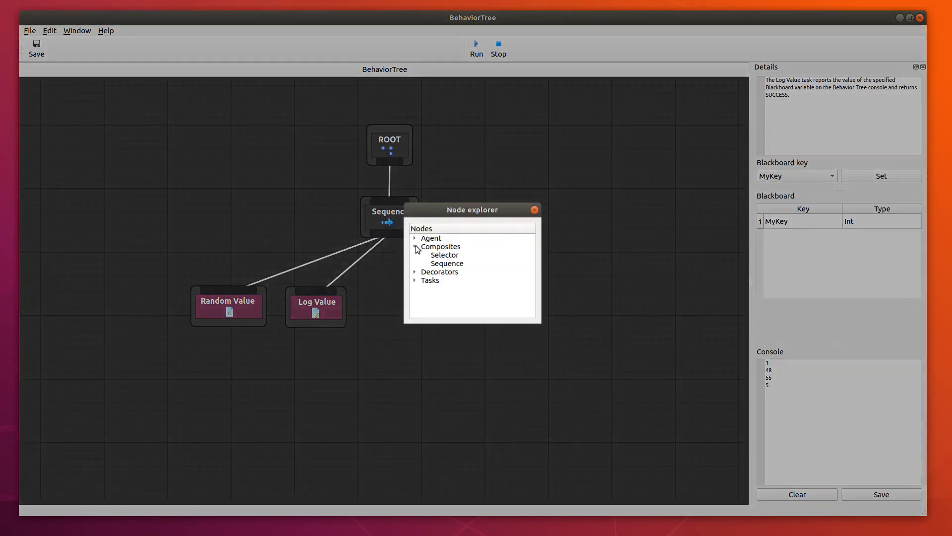
pyautogui.doubleClick(444, 255)
pyautogui.click(418, 303)
pyautogui.moveTo(419, 306); pyautogui.dragTo(386, 285)
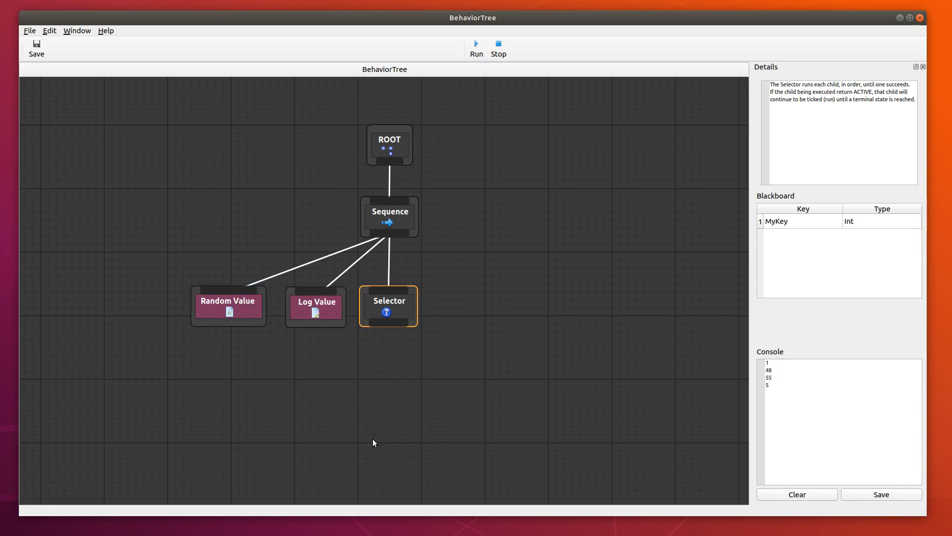
pyautogui.rightClick(527, 290)
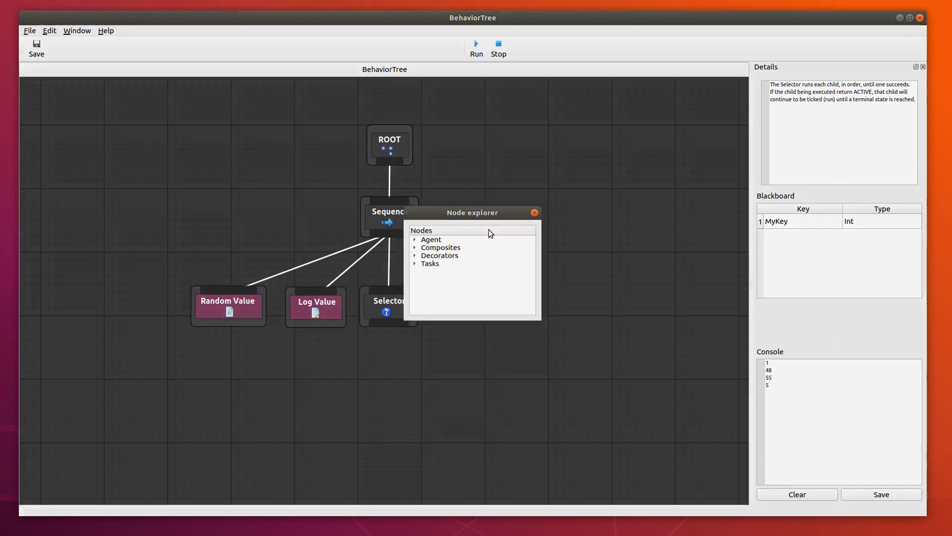
pyautogui.click(415, 238)
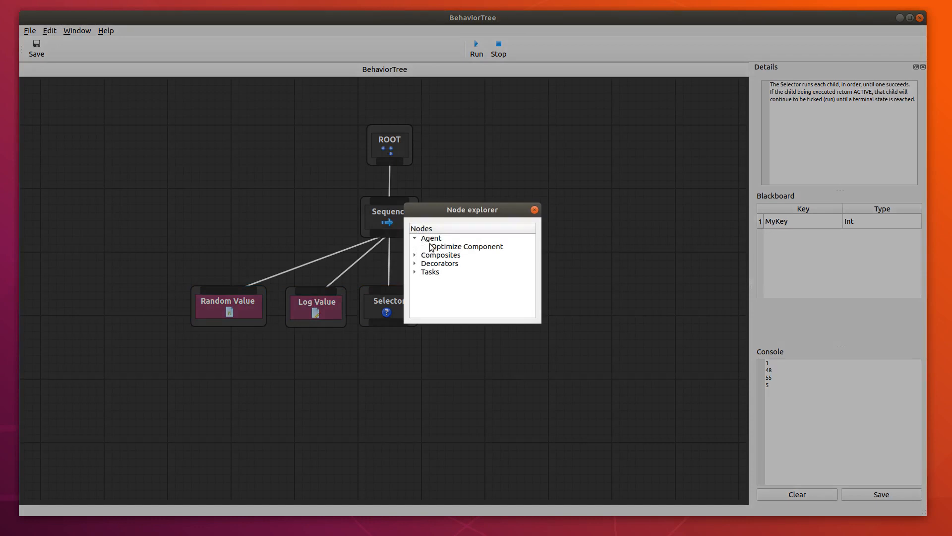
pyautogui.click(534, 210)
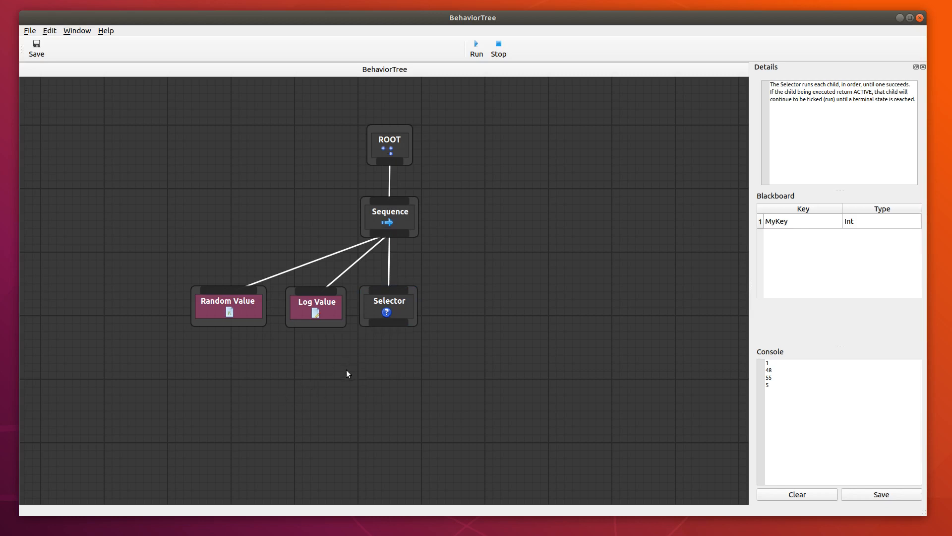
# Add a second Sequence composite below and left of the Selector and connect the Selector to it.
pyautogui.rightClick(318, 380)
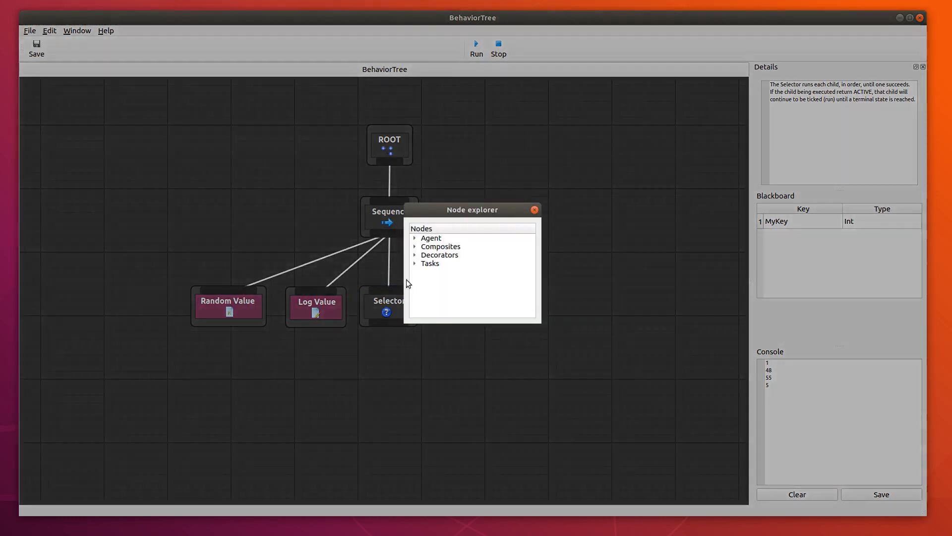
pyautogui.click(414, 246)
pyautogui.doubleClick(448, 263)
pyautogui.moveTo(361, 400); pyautogui.dragTo(299, 388)
pyautogui.moveTo(394, 323); pyautogui.dragTo(308, 387)
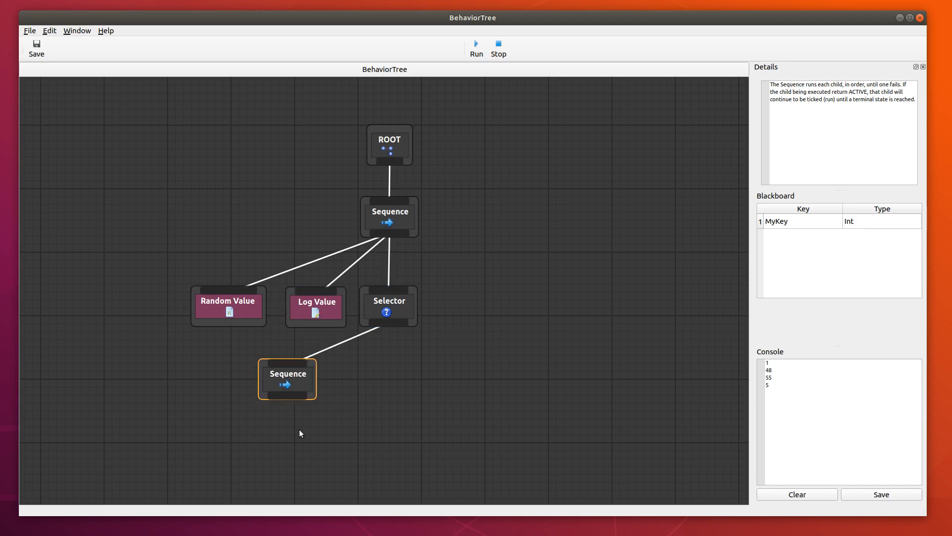
# Add a Value Comparison task below and left of the lower Sequence and connect that Sequence to it.
pyautogui.moveTo(466, 384); pyautogui.dragTo(462, 286)
pyautogui.rightClick(245, 332)
pyautogui.click(415, 264)
pyautogui.scroll(-1, 472, 303)
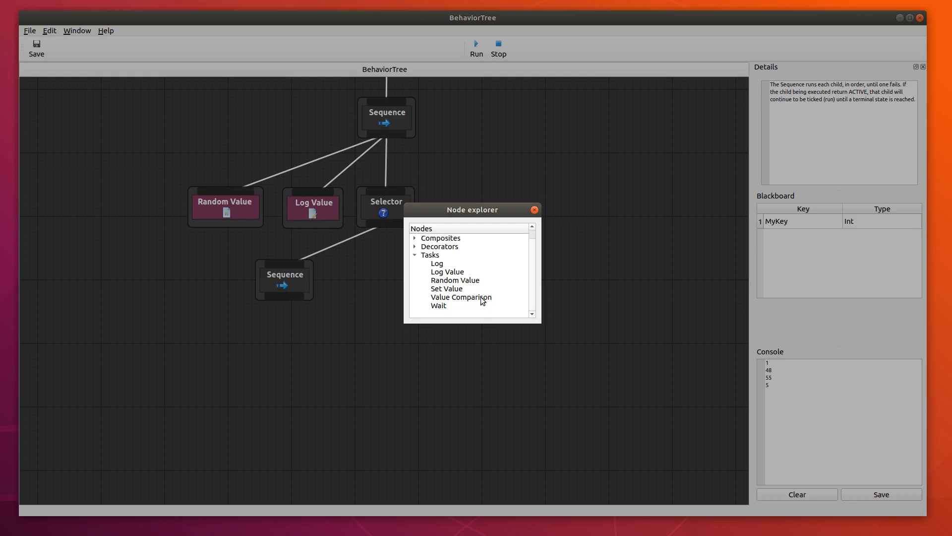
pyautogui.doubleClick(482, 297)
pyautogui.moveTo(317, 355); pyautogui.dragTo(241, 353)
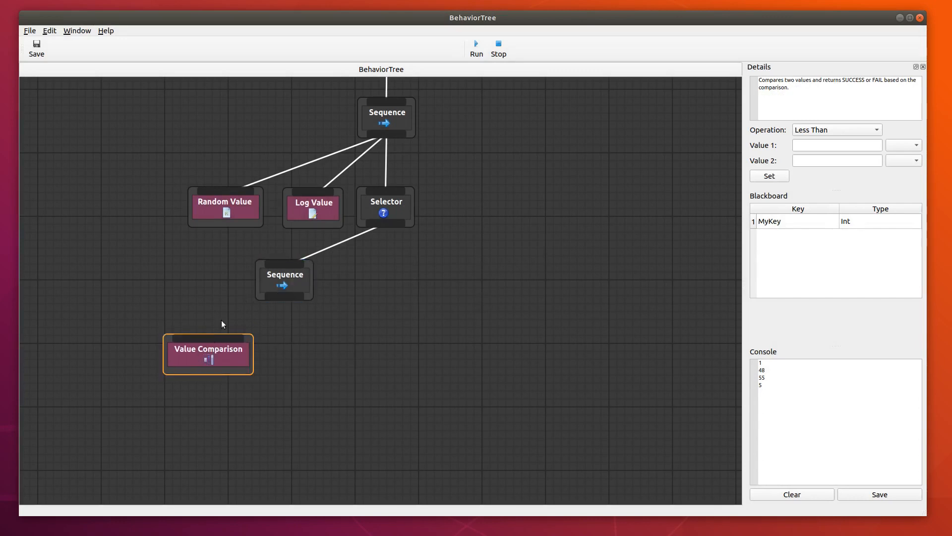
pyautogui.moveTo(287, 297); pyautogui.dragTo(205, 336)
pyautogui.click(299, 367)
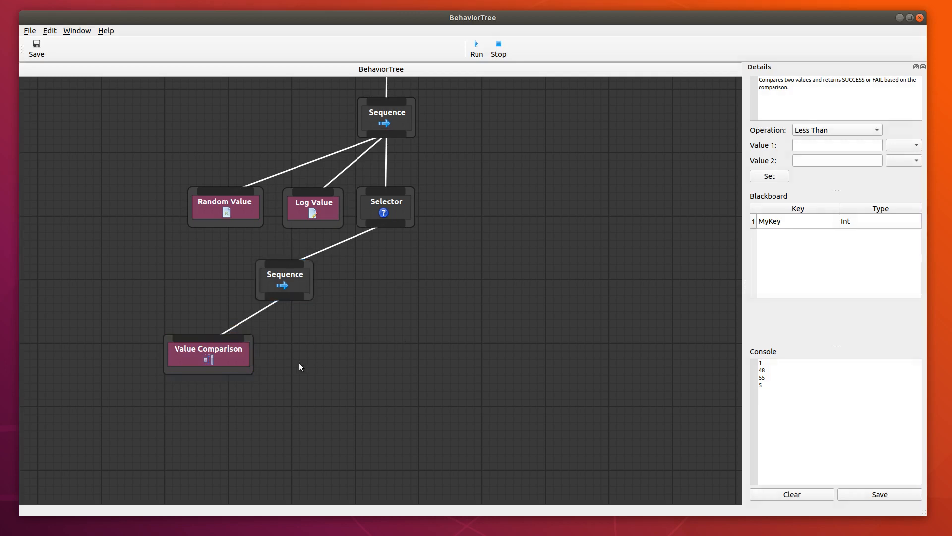
# Add a Log task to the right of the Value Comparison node and connect the lower Sequence to it.
pyautogui.rightClick(299, 363)
pyautogui.click(416, 263)
pyautogui.doubleClick(439, 272)
pyautogui.moveTo(338, 385); pyautogui.dragTo(295, 337)
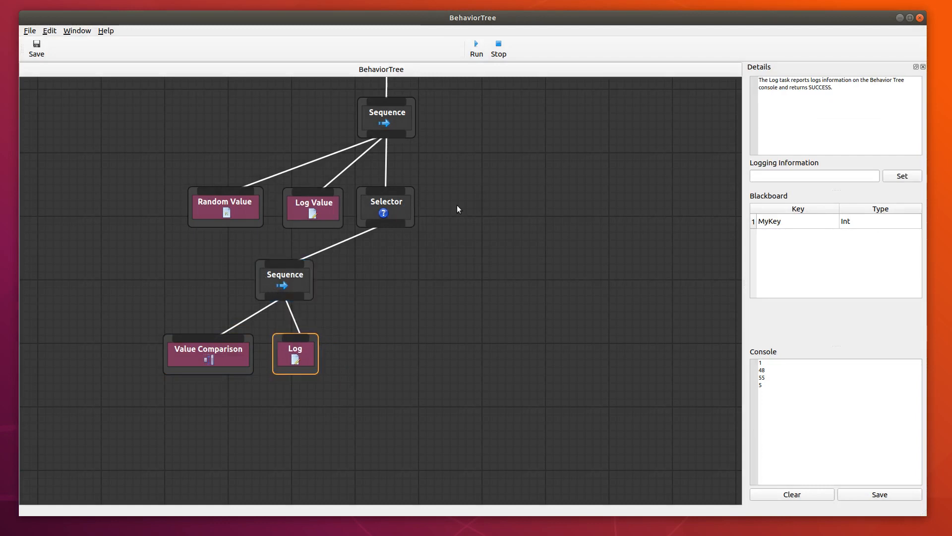
# Set the Value Comparison task to compare MyKey as Value 1 with 20 as Value 2.
pyautogui.click(242, 361)
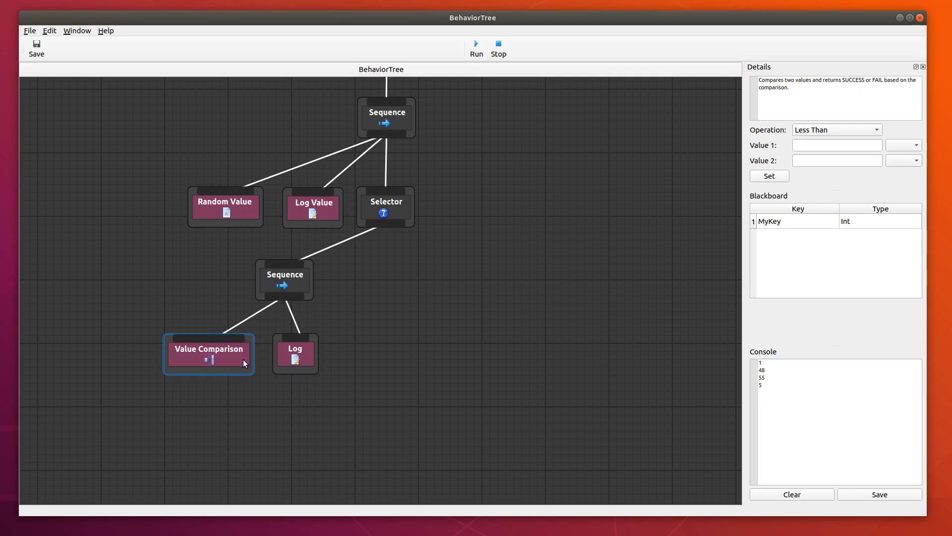
pyautogui.click(914, 145)
pyautogui.click(907, 160)
pyautogui.click(839, 160)
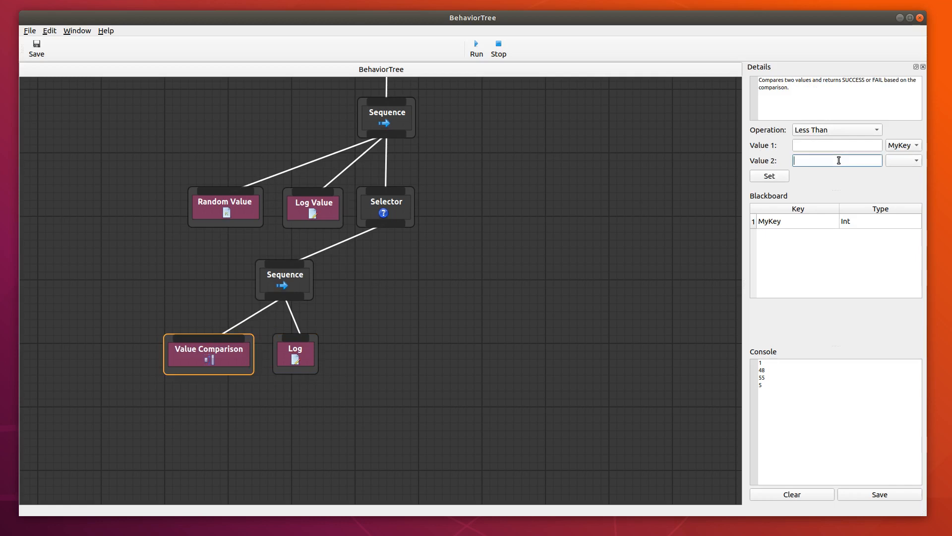
pyautogui.write('20')
pyautogui.click(771, 177)
# Add another Sequence composite below and right of the Selector and connect the Selector to it.
pyautogui.moveTo(515, 256); pyautogui.dragTo(505, 310)
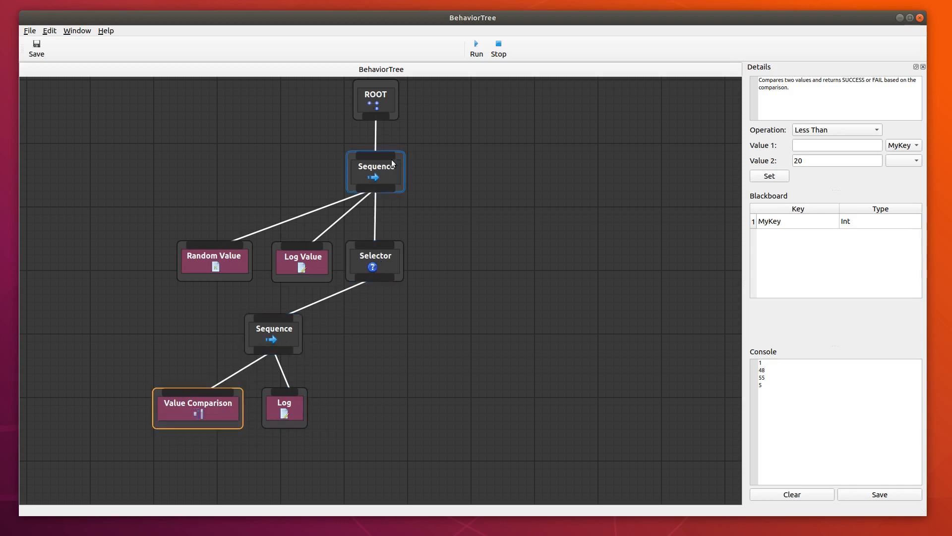
pyautogui.rightClick(395, 328)
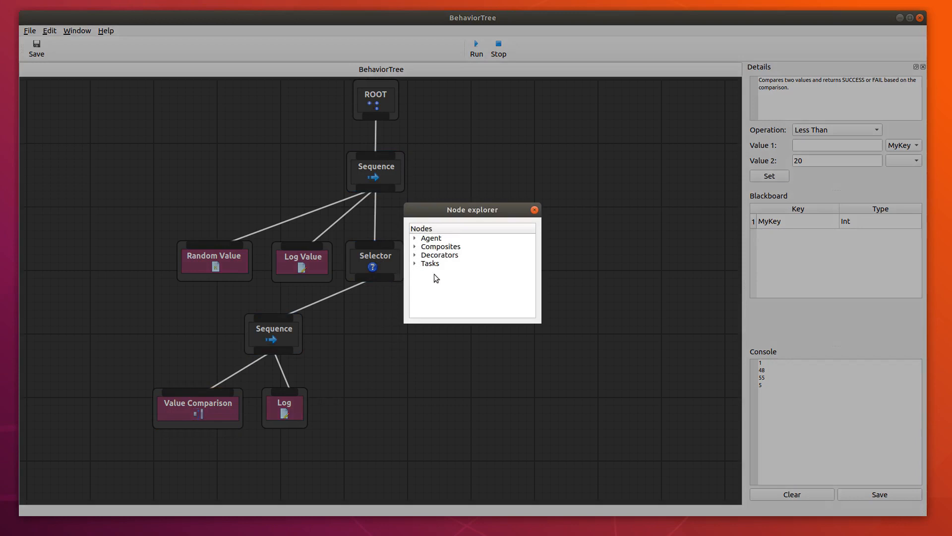
pyautogui.click(415, 246)
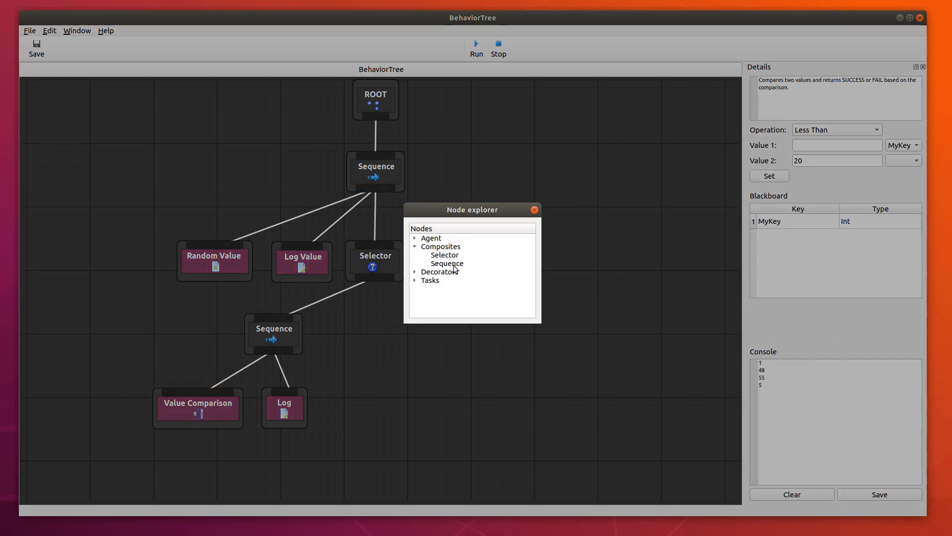
pyautogui.click(453, 265)
pyautogui.moveTo(439, 343); pyautogui.dragTo(373, 279)
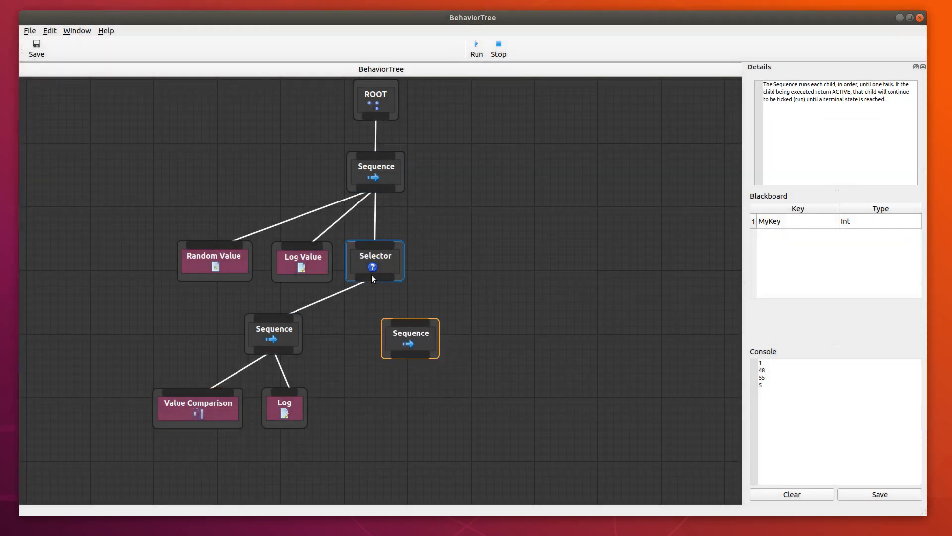
pyautogui.moveTo(407, 322); pyautogui.dragTo(453, 336)
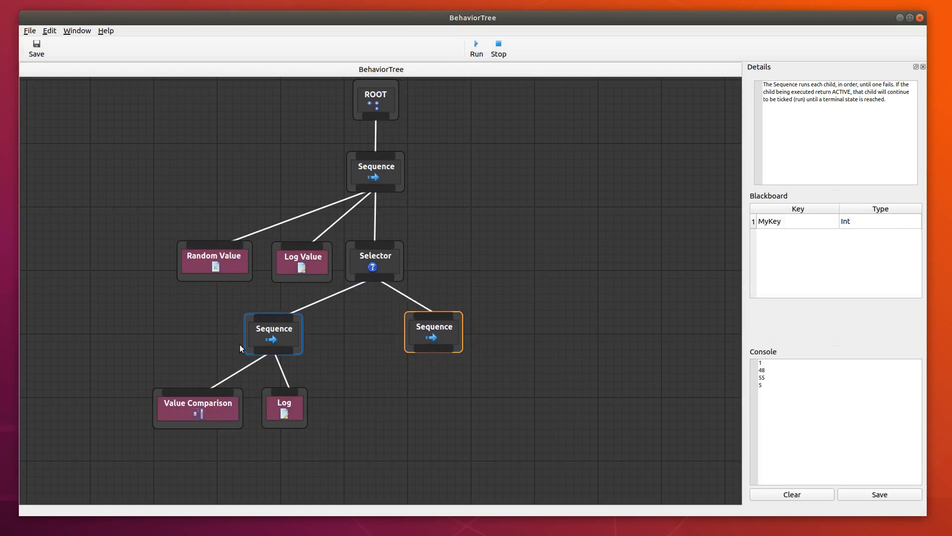
# Add a Value Comparison task below and left of the right-hand Sequence and connect that Sequence to it.
pyautogui.rightClick(382, 407)
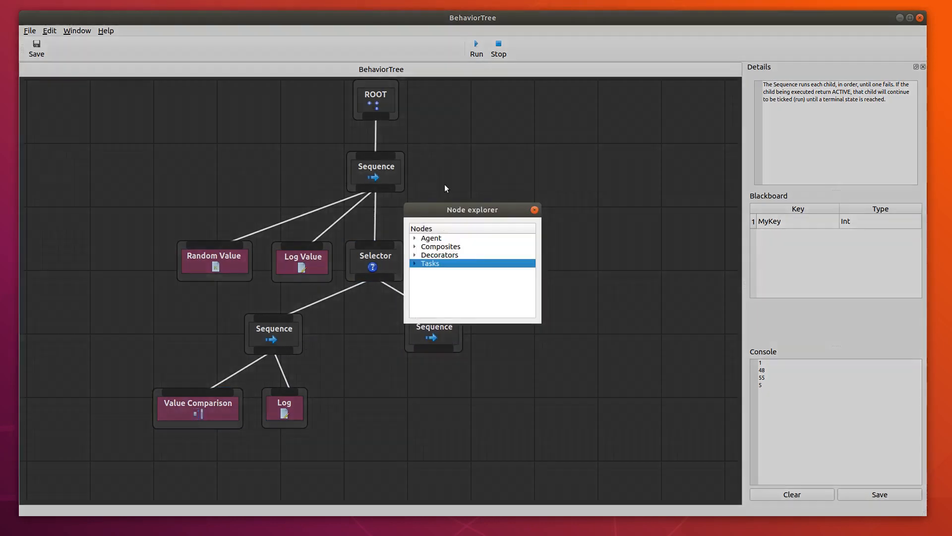
pyautogui.click(415, 263)
pyautogui.doubleClick(478, 306)
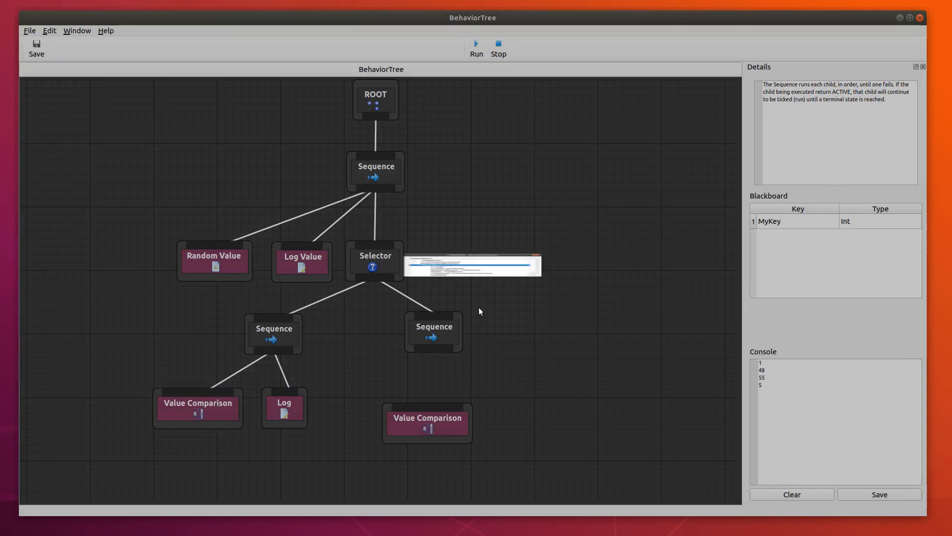
pyautogui.moveTo(455, 421); pyautogui.dragTo(412, 408)
pyautogui.moveTo(431, 350); pyautogui.dragTo(380, 395)
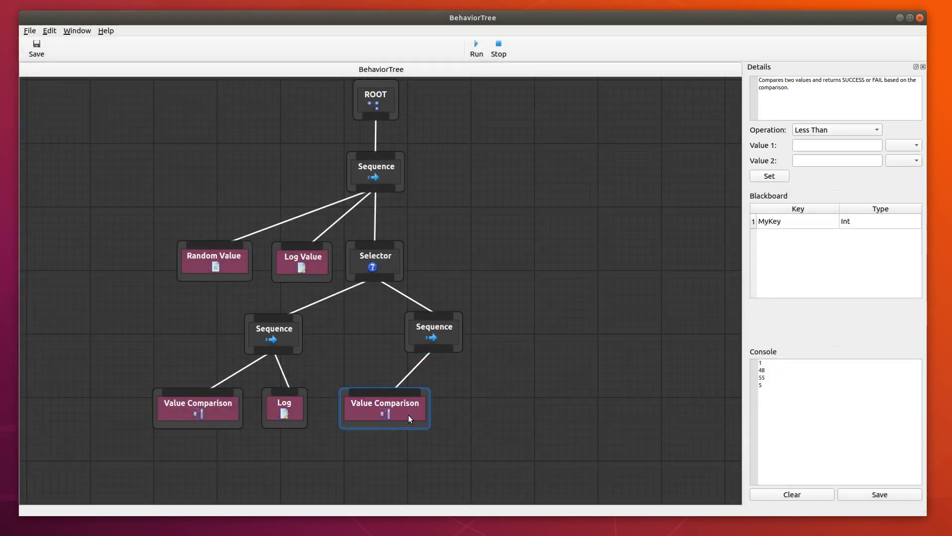
# Set the right-hand Value Comparison task to Greater Than, with MyKey as Value 1 and 70 as Value 2.
pyautogui.click(859, 131)
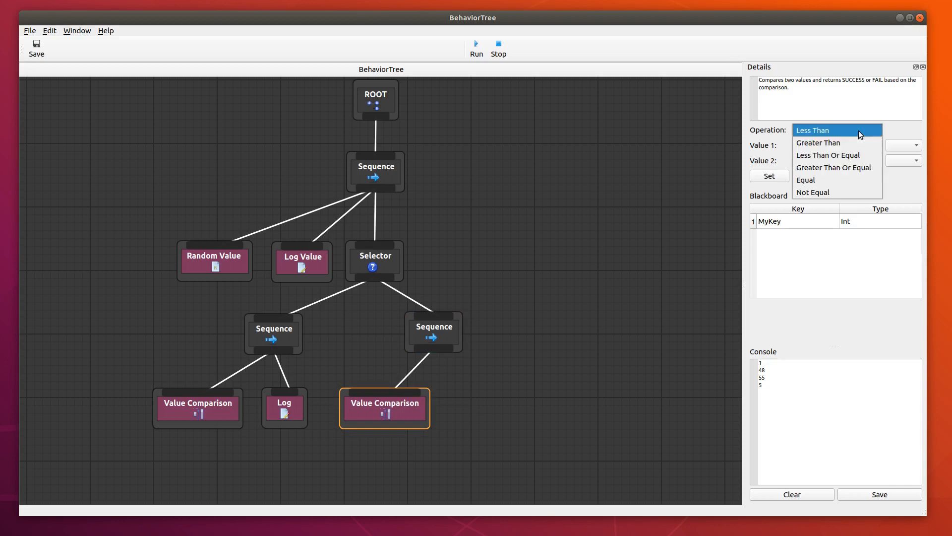
pyautogui.click(835, 143)
pyautogui.click(900, 146)
pyautogui.click(902, 159)
pyautogui.click(828, 160)
pyautogui.write('70')
pyautogui.click(772, 178)
# Add a Log task to the right of the right-hand Value Comparison and connect the right-hand Sequence to it.
pyautogui.rightClick(475, 410)
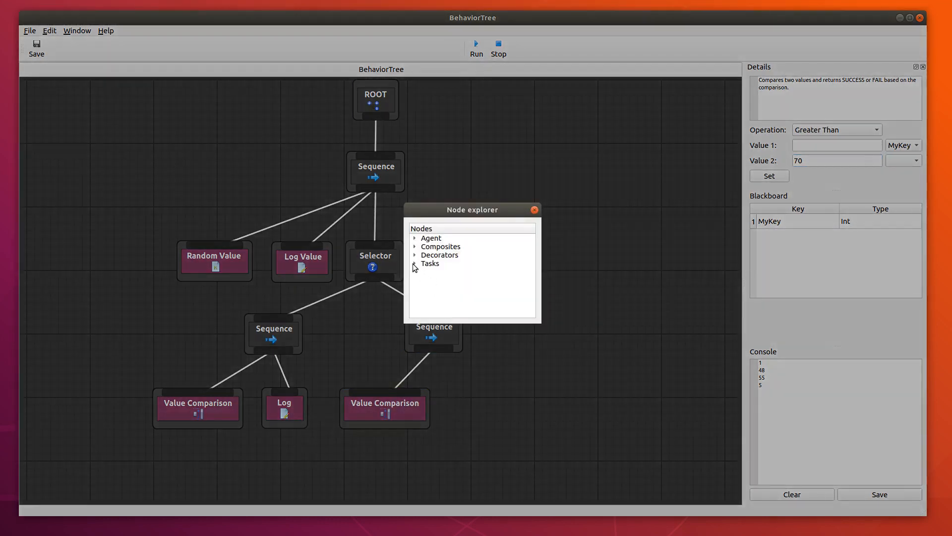
pyautogui.click(415, 264)
pyautogui.doubleClick(437, 274)
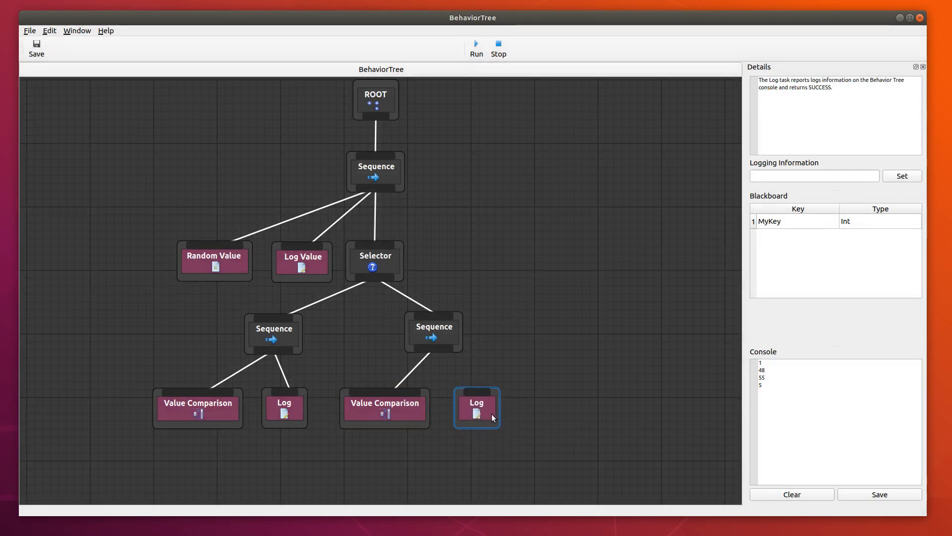
pyautogui.moveTo(440, 353); pyautogui.dragTo(463, 368)
# Check the left Value Comparison's settings and set the left Sequence's Log message to "Random less than 20".
pyautogui.click(265, 402)
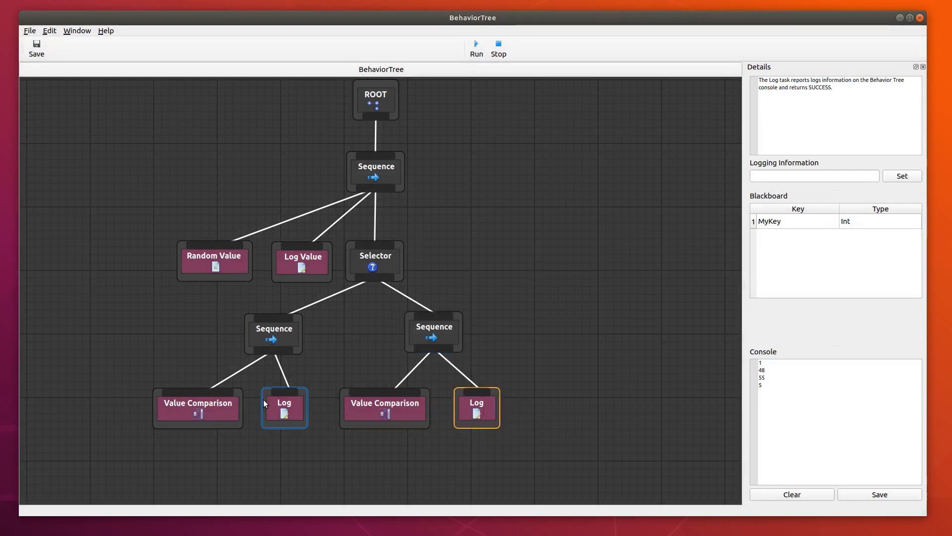
pyautogui.click(301, 411)
pyautogui.click(231, 406)
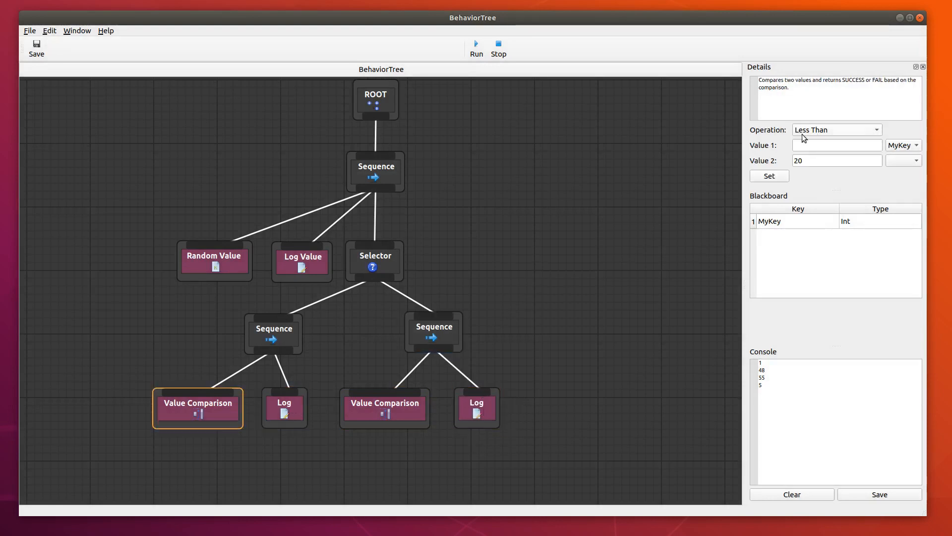
pyautogui.click(300, 414)
pyautogui.click(789, 177)
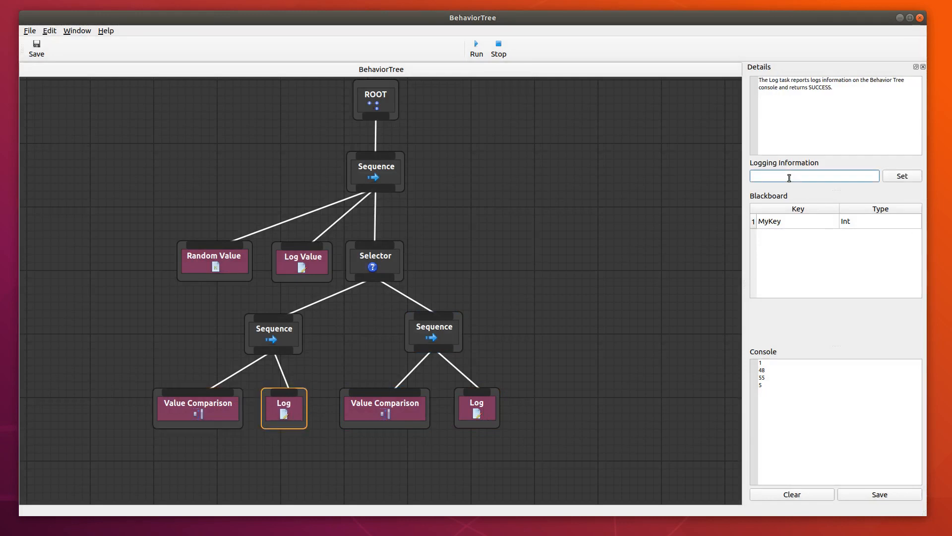
pyautogui.write('Rando')
pyautogui.click(903, 177)
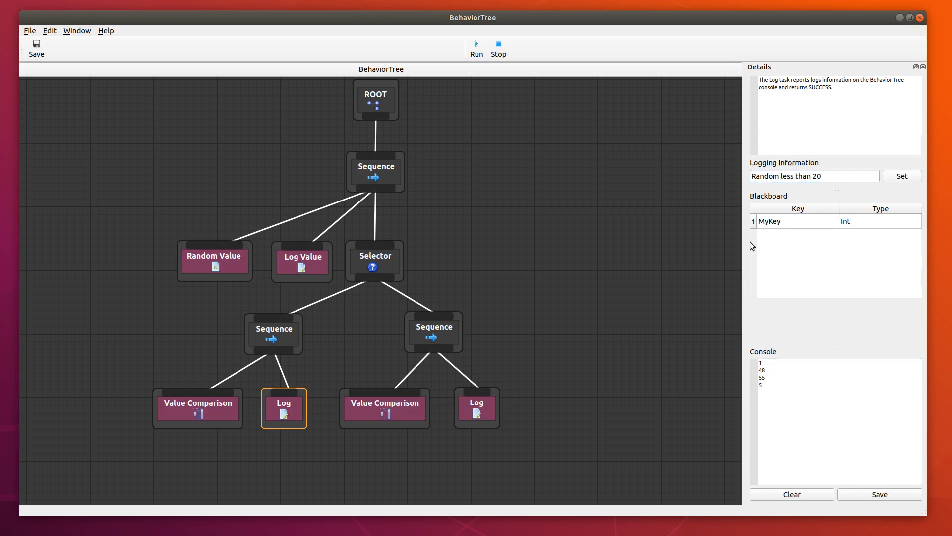
# Reapply the right-hand Value Comparison's settings and set the adjacent Log message to "Value greater than 70".
pyautogui.click(394, 404)
pyautogui.click(769, 178)
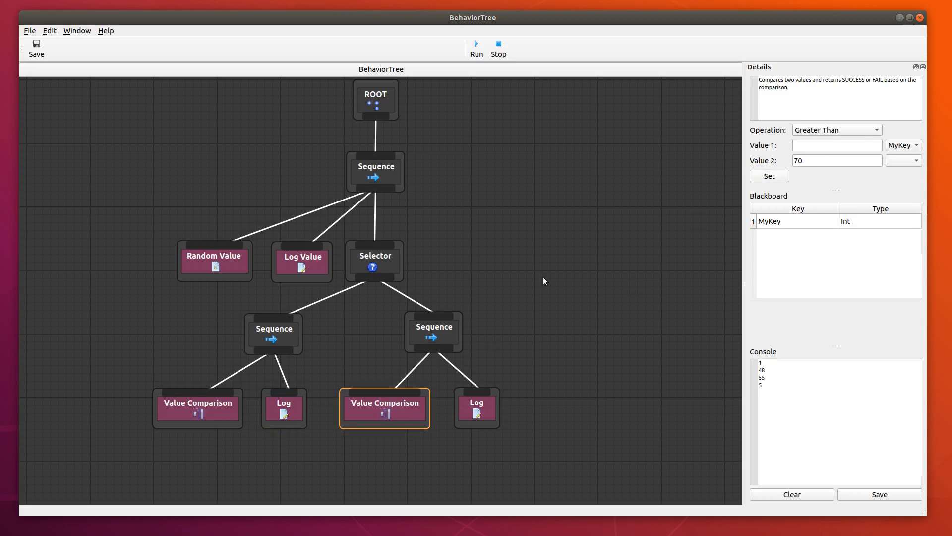
pyautogui.click(490, 412)
pyautogui.click(798, 175)
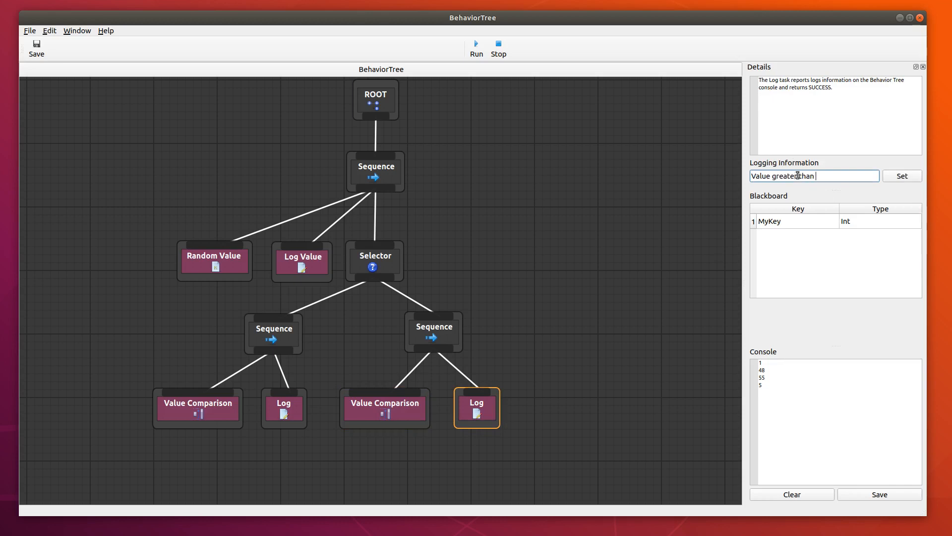
pyautogui.click(902, 175)
# Run the tree with a cleared console and review the messages of both Log tasks under the Sequences.
pyautogui.click(793, 494)
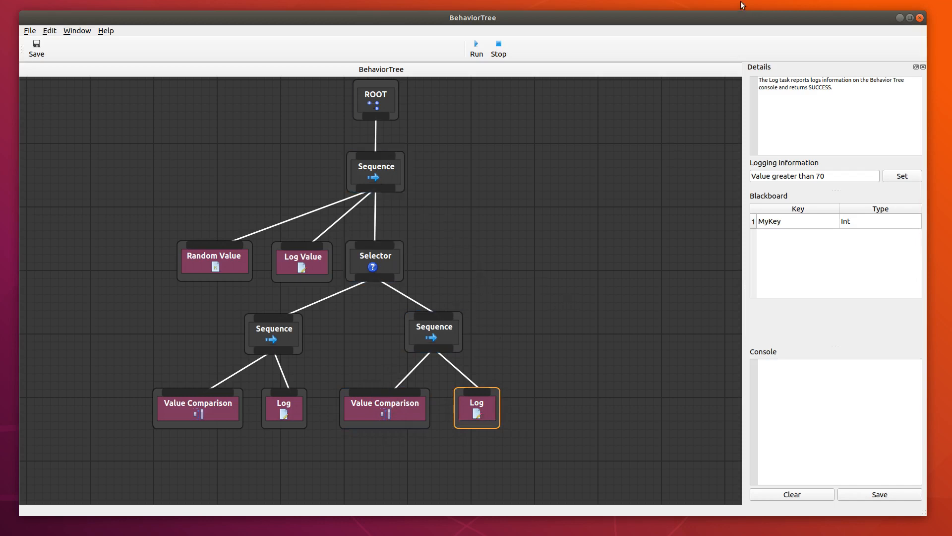
pyautogui.click(474, 49)
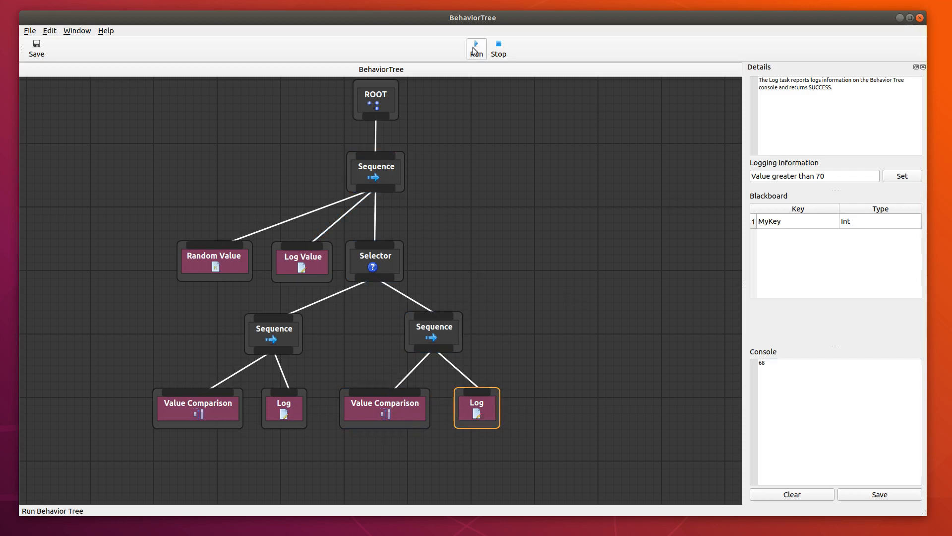
pyautogui.moveTo(308, 15)
pyautogui.mouseDown()
pyautogui.moveTo(434, 25)
pyautogui.moveTo(322, 21)
pyautogui.mouseUp()
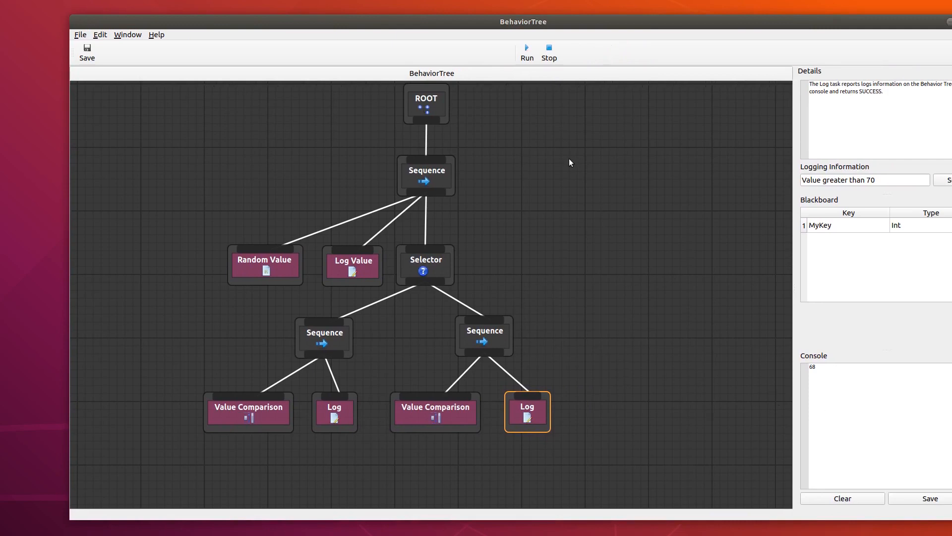
pyautogui.click(343, 417)
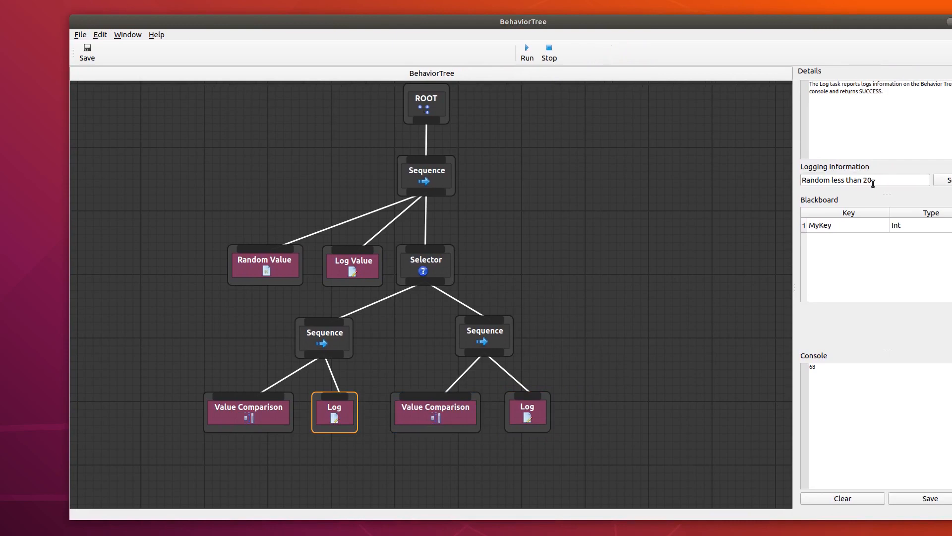
pyautogui.click(537, 416)
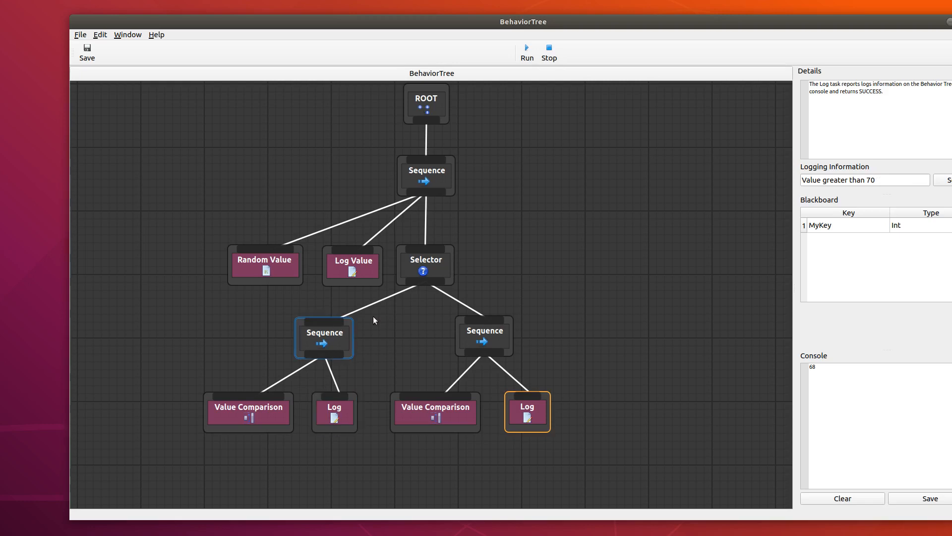
# Add a Log task to the right of the Selector and connect the top Sequence to it.
pyautogui.doubleClick(519, 263)
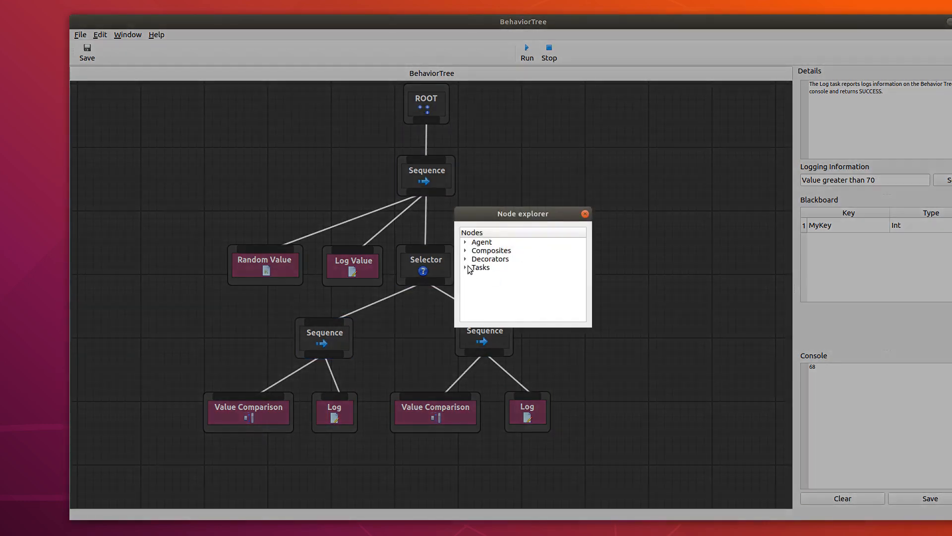
pyautogui.click(466, 267)
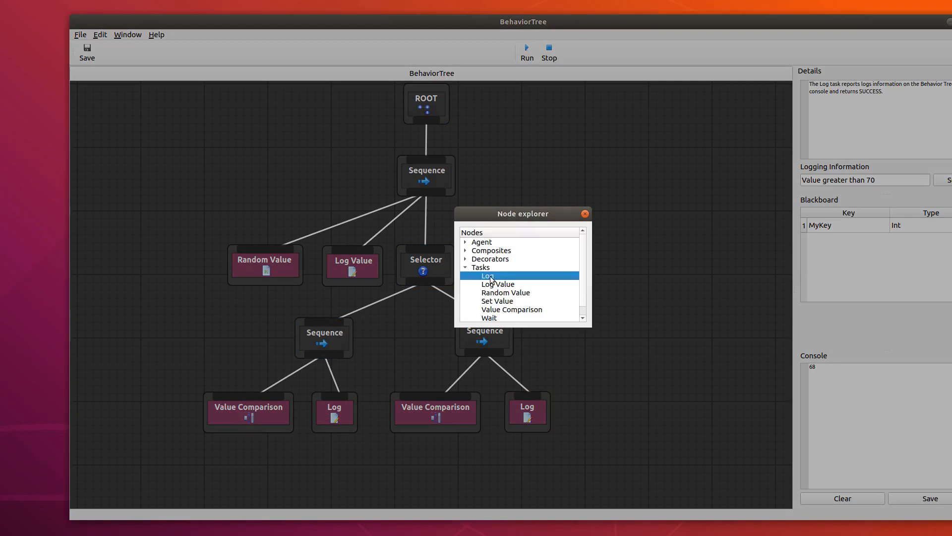
pyautogui.doubleClick(488, 275)
pyautogui.moveTo(474, 218); pyautogui.dragTo(538, 251)
# Set the top Sequence's Log message to "I'm done comparing" and run the tree with a cleared console.
pyautogui.click(819, 181)
pyautogui.write("I'm done compar")
pyautogui.click(943, 180)
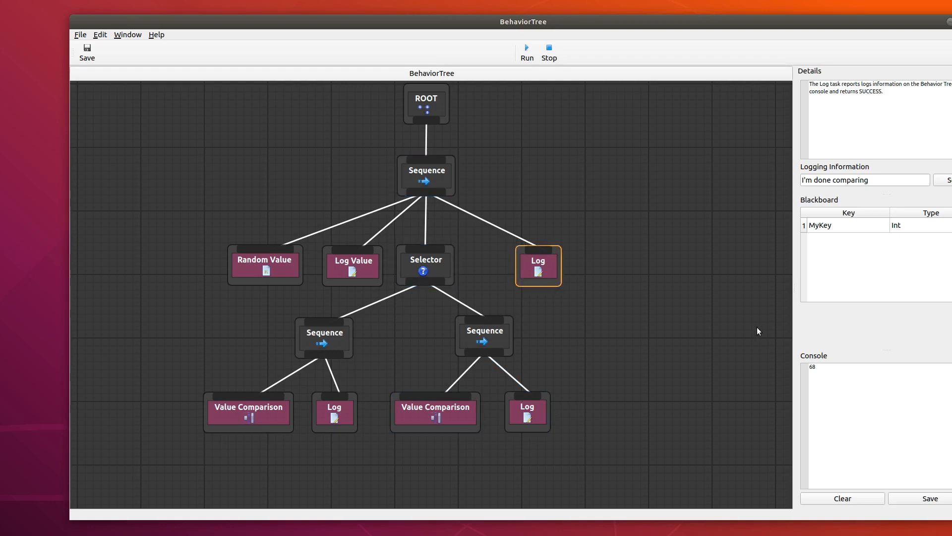
pyautogui.moveTo(603, 22); pyautogui.dragTo(588, 21)
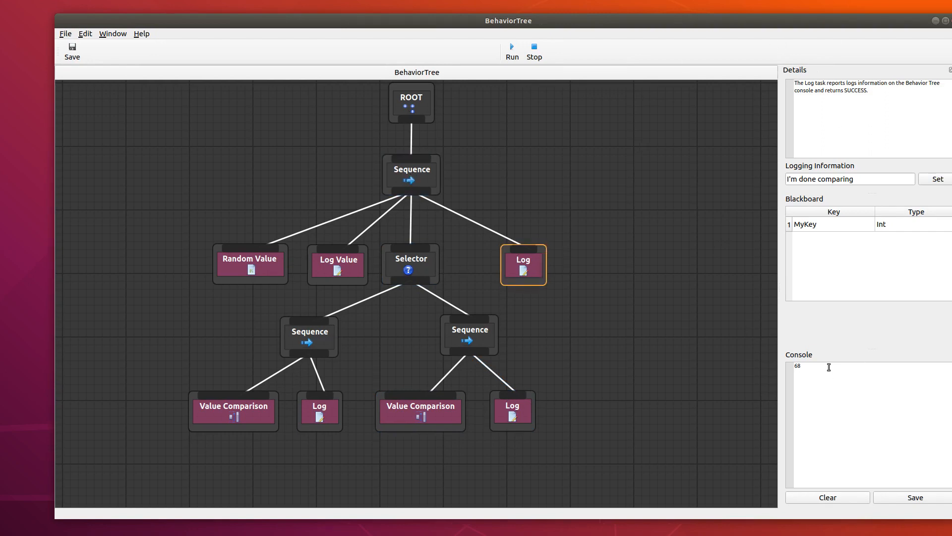
pyautogui.click(838, 497)
# Add a Log task under the Selector, right of both Sequences, connected and with the message "This is in between 20 and 70".
pyautogui.rightClick(579, 337)
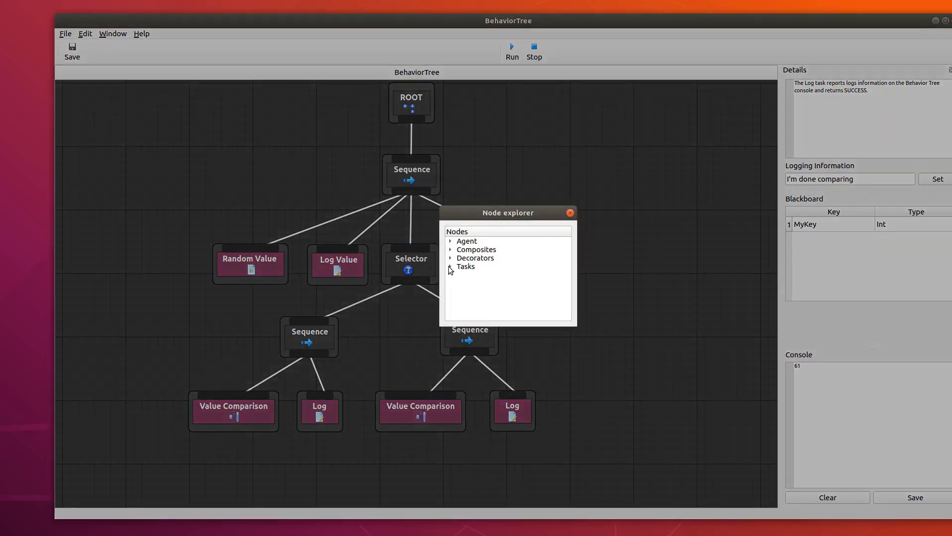
pyautogui.click(450, 267)
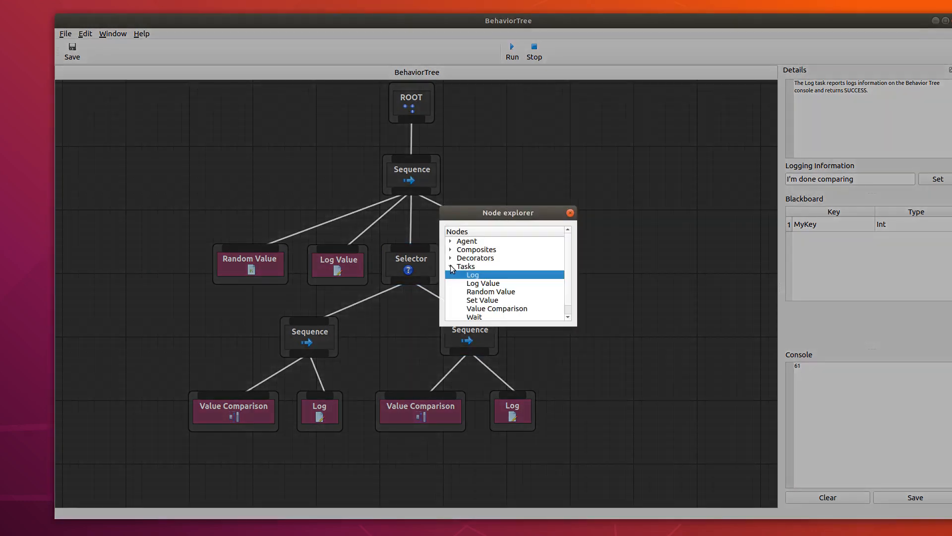
pyautogui.doubleClick(476, 275)
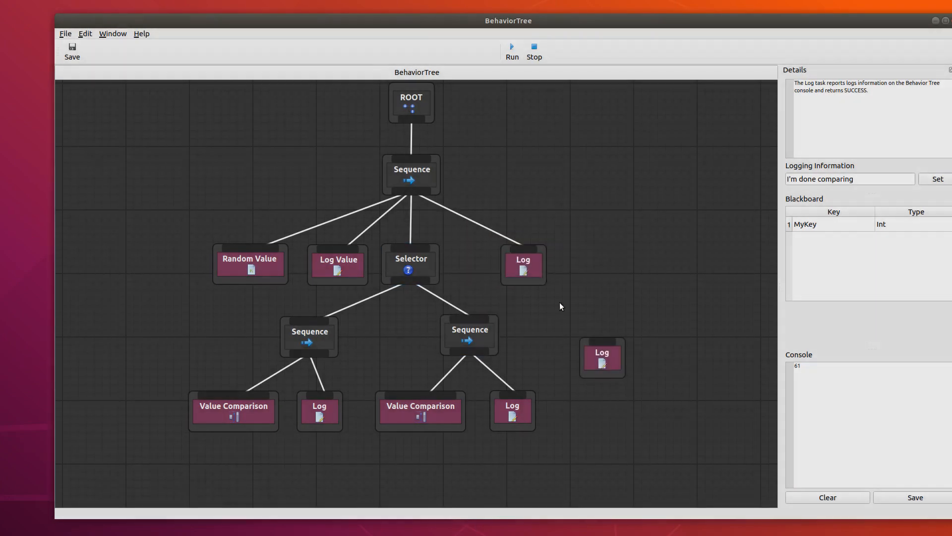
pyautogui.moveTo(618, 367); pyautogui.dragTo(572, 347)
pyautogui.moveTo(411, 290); pyautogui.dragTo(566, 344)
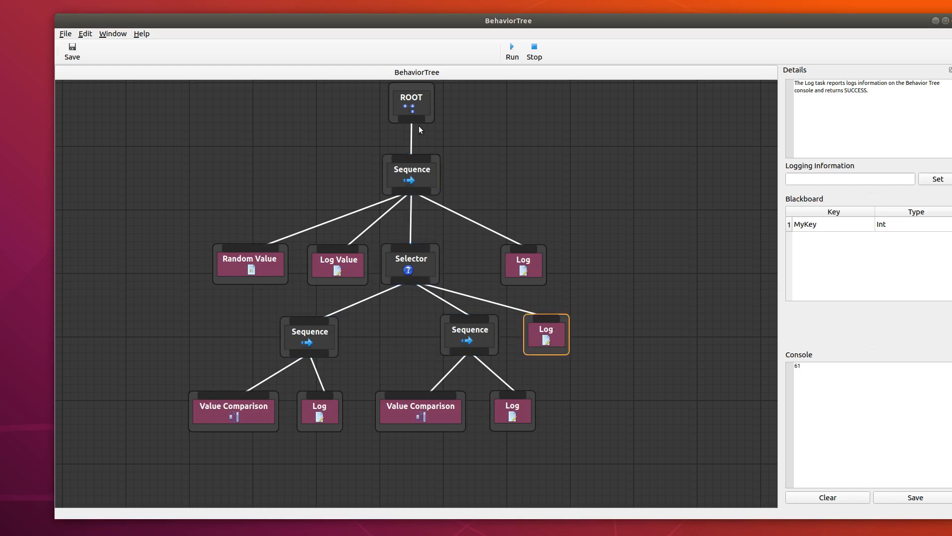
pyautogui.click(819, 183)
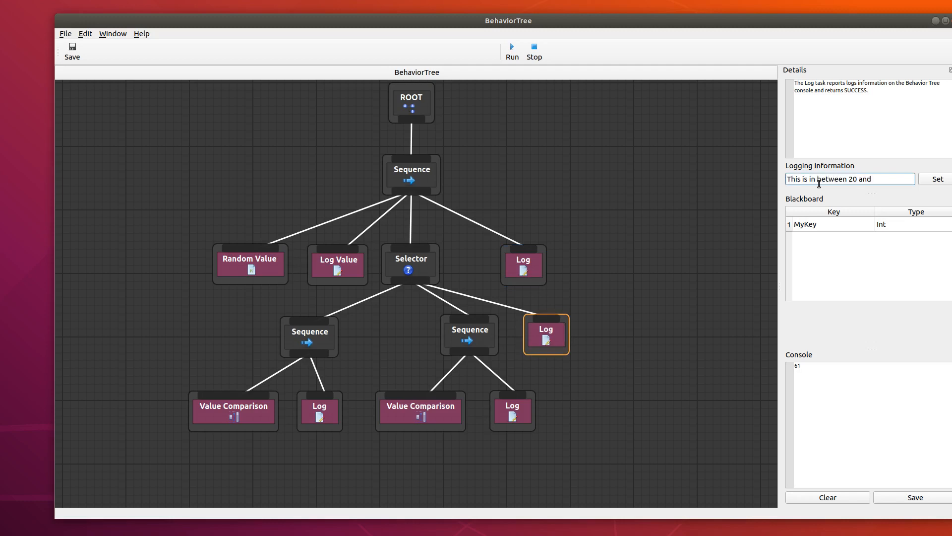
pyautogui.click(938, 180)
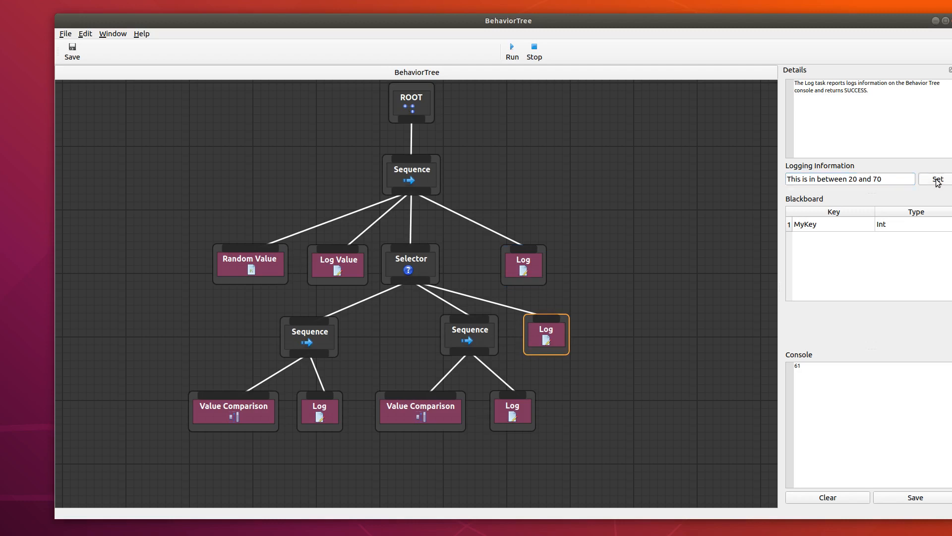
# Clear the console, run the tree four times, and compare the right-hand Sequence's Log message with the console output.
pyautogui.click(831, 500)
pyautogui.click(511, 52)
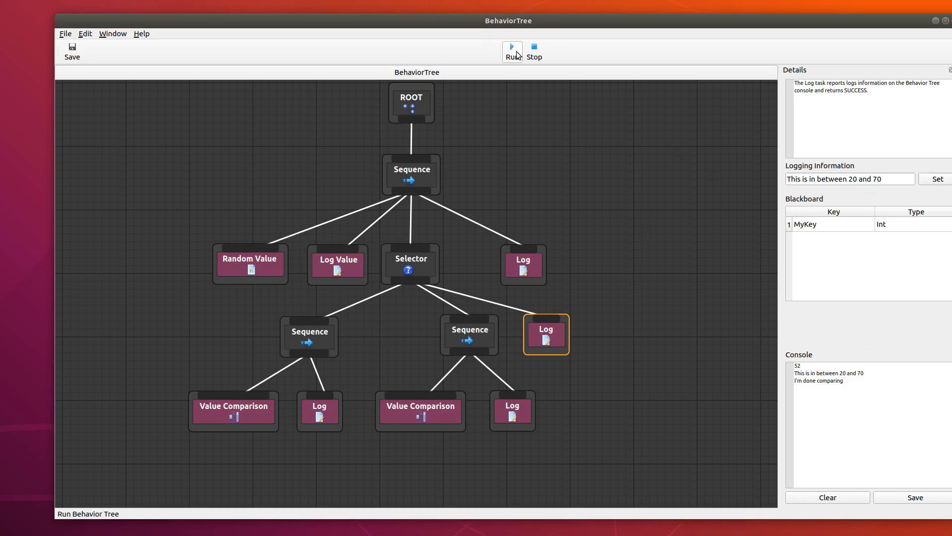
pyautogui.click(514, 52)
pyautogui.click(516, 54)
pyautogui.click(515, 53)
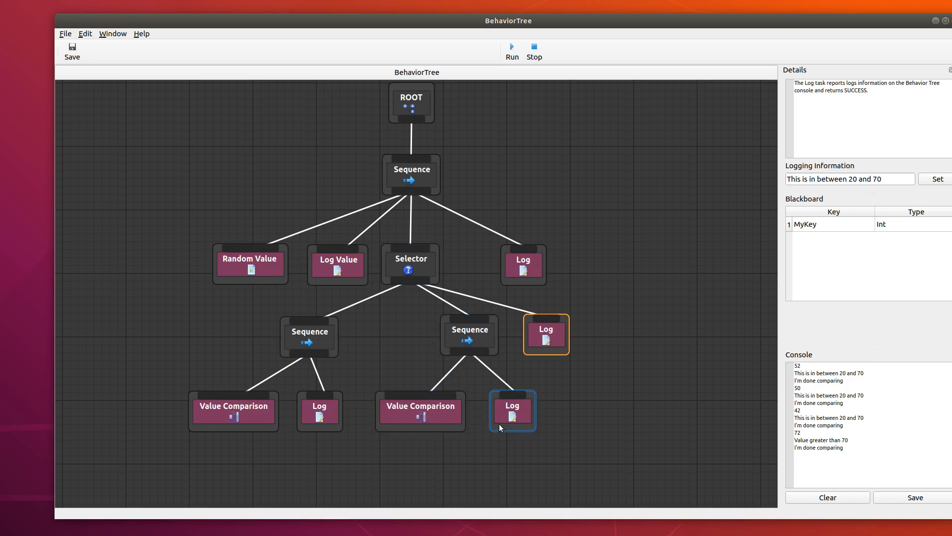
pyautogui.click(519, 417)
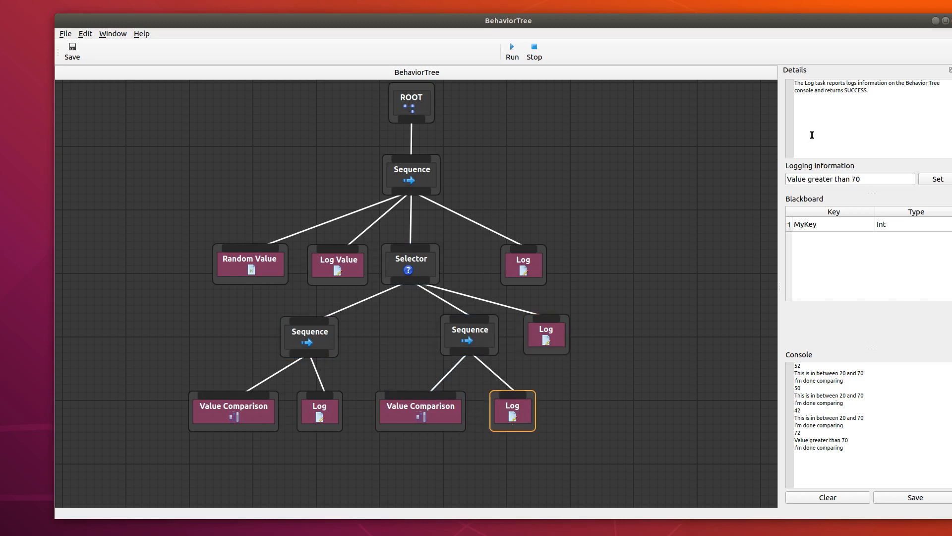
pyautogui.moveTo(851, 440); pyautogui.dragTo(787, 441)
# Review the task and decorator node types offered in the node explorer alongside the finished tree.
pyautogui.moveTo(598, 200); pyautogui.dragTo(577, 226)
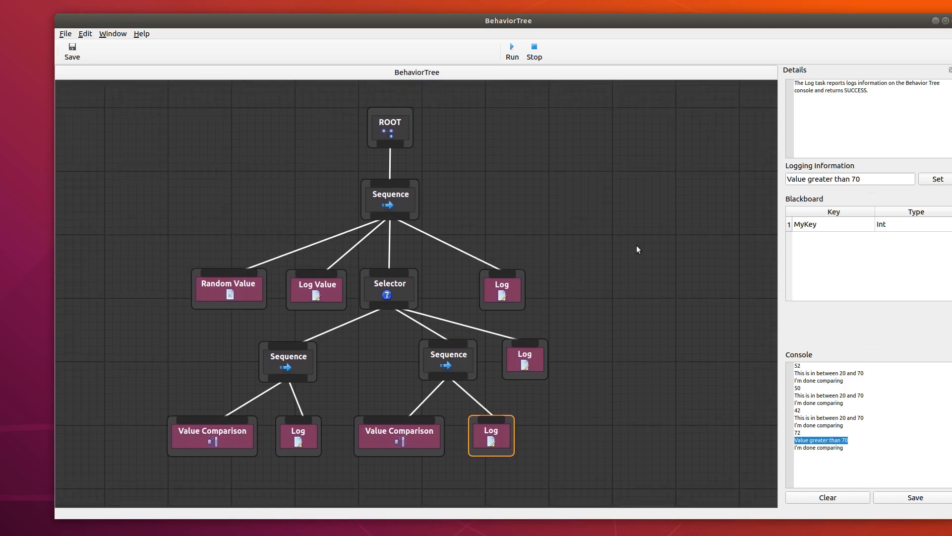
pyautogui.click(635, 247)
pyautogui.rightClick(584, 208)
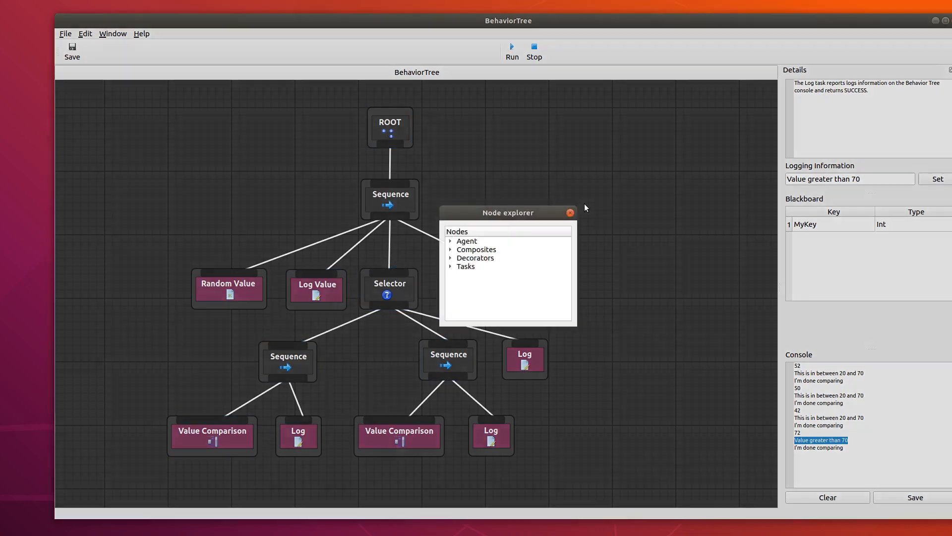
pyautogui.click(451, 267)
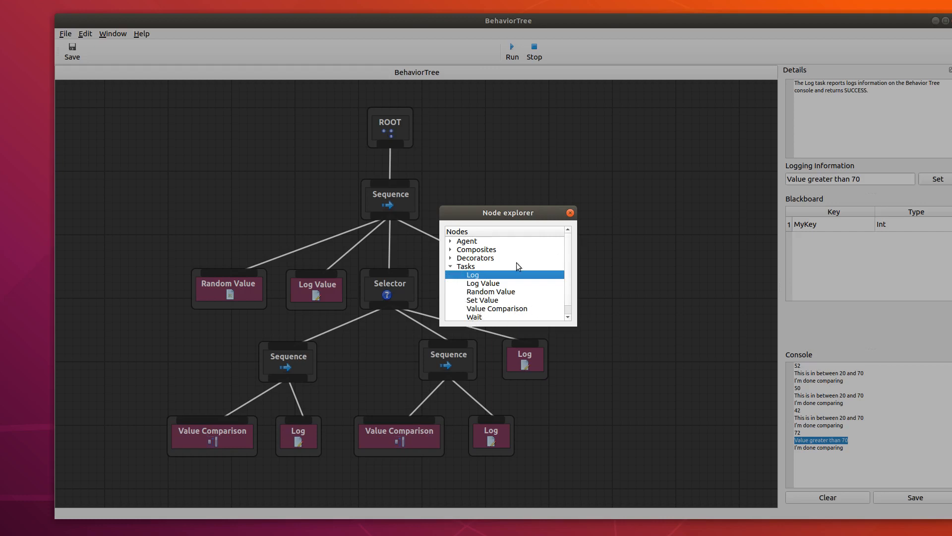
pyautogui.click(450, 257)
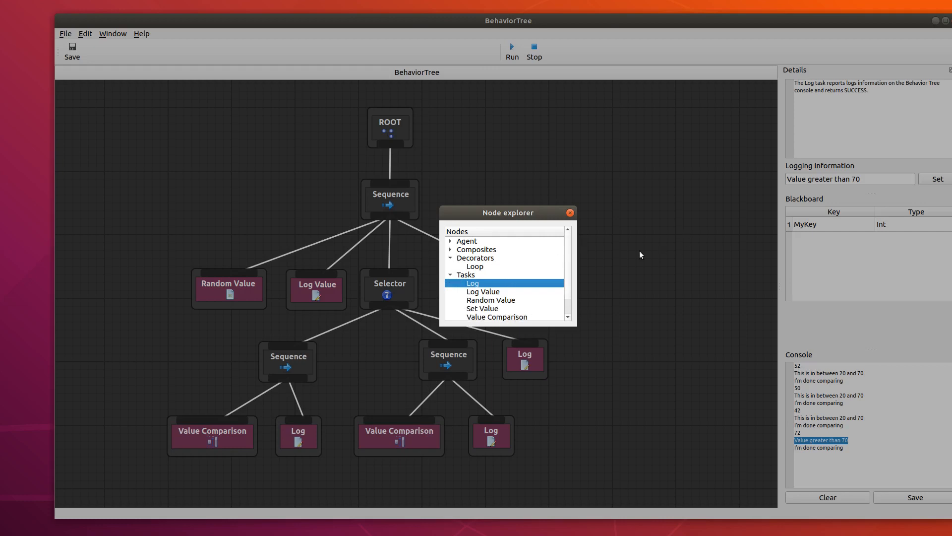
pyautogui.click(570, 213)
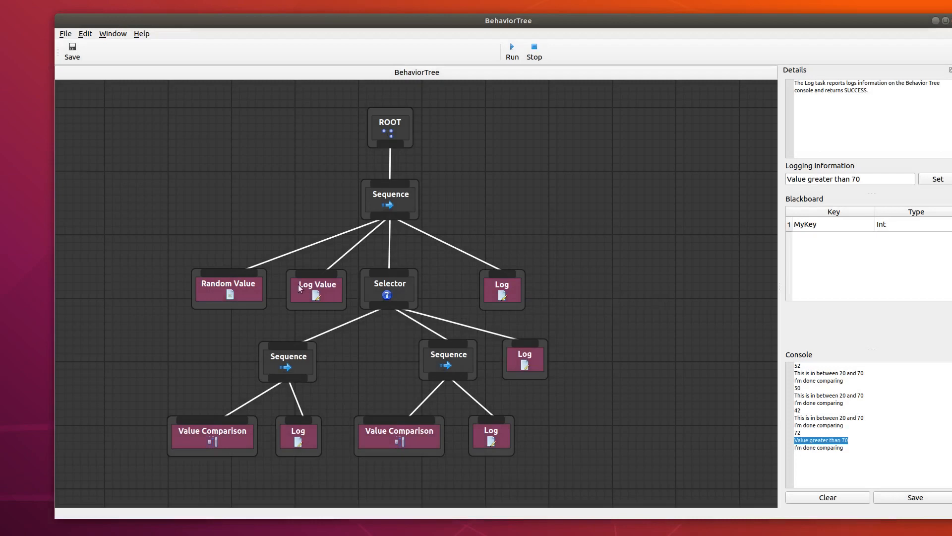
pyautogui.moveTo(629, 350); pyautogui.dragTo(628, 322)
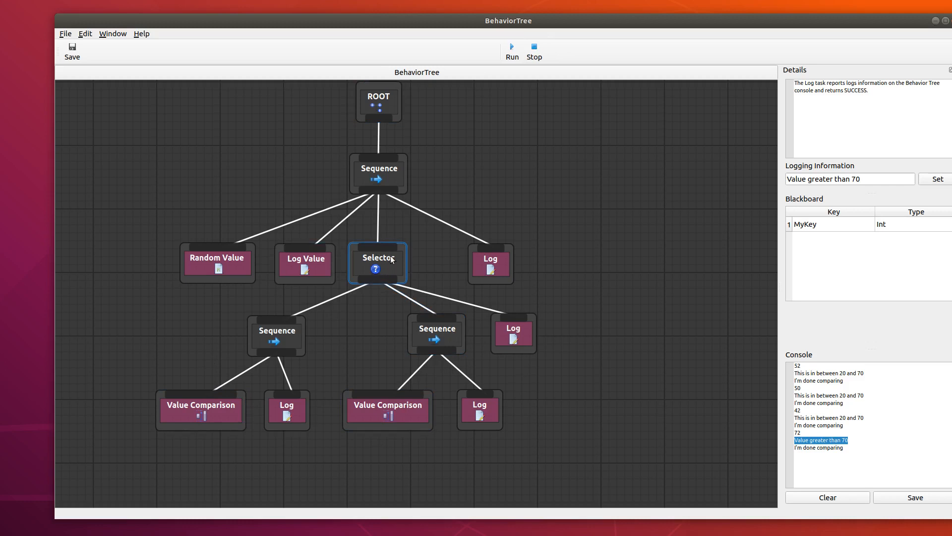
pyautogui.moveTo(604, 251); pyautogui.dragTo(578, 264)
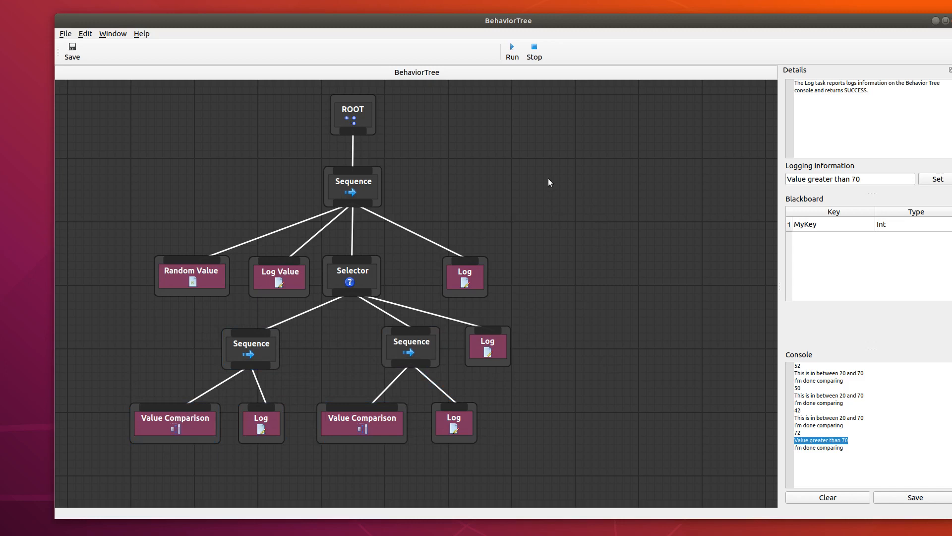
# Add an Optimize Component agent node and place it to the right of the Selector's Log task.
pyautogui.rightClick(589, 154)
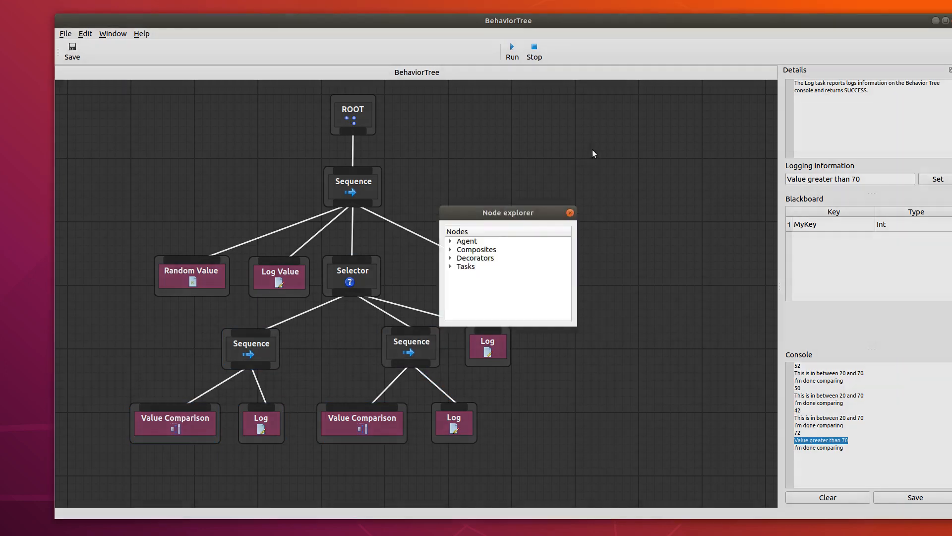
pyautogui.click(450, 240)
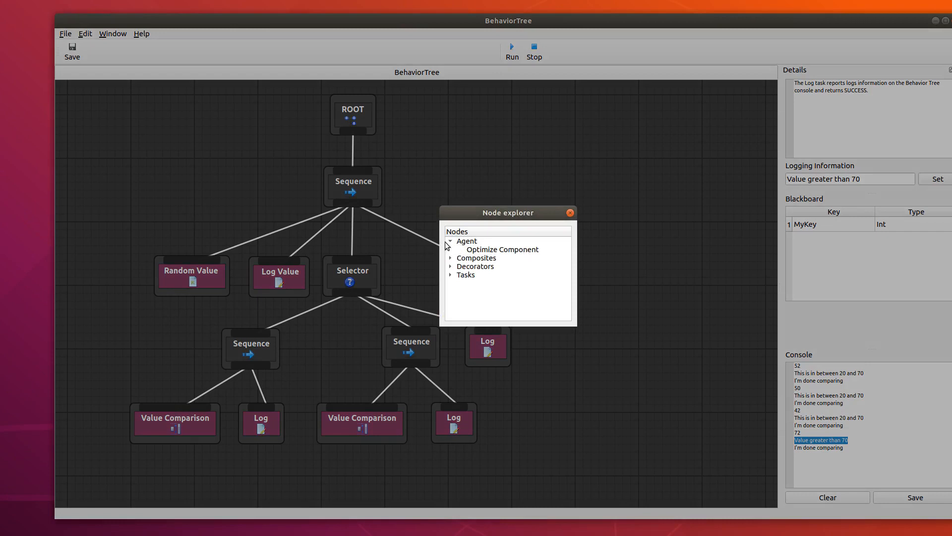
pyautogui.doubleClick(515, 249)
pyautogui.moveTo(664, 195); pyautogui.dragTo(666, 225)
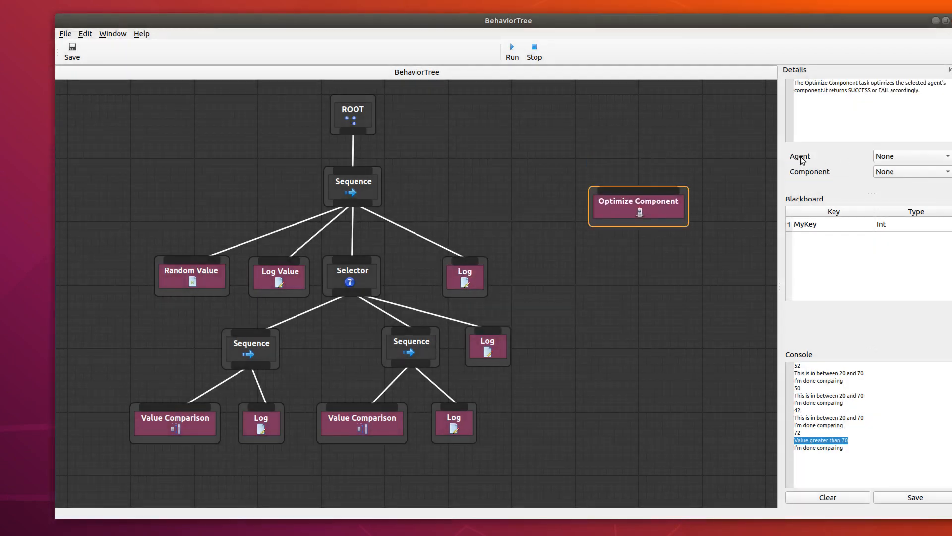
pyautogui.moveTo(661, 209); pyautogui.dragTo(614, 353)
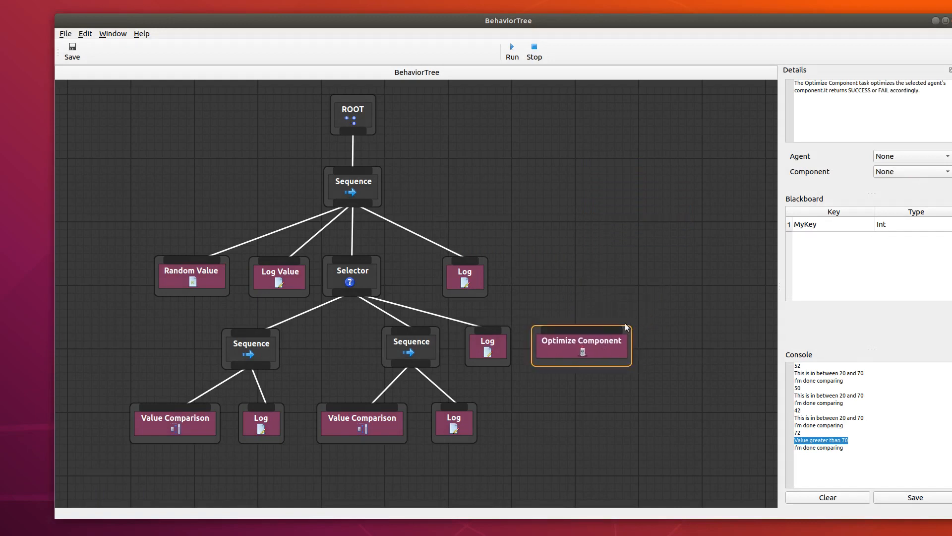